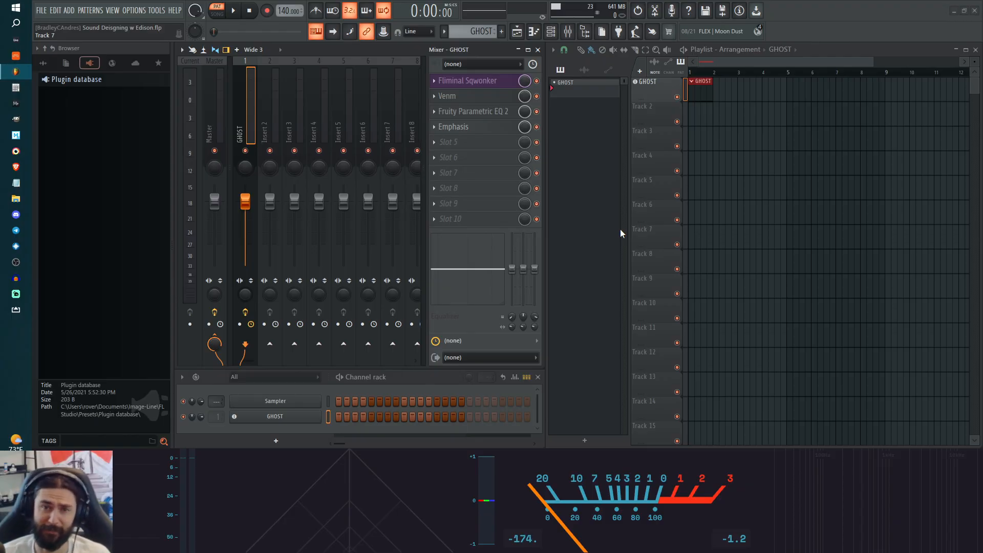
Step: Open the GHOST synth from the channel rack and examine its FM matrix and effects pages, then close it
click(276, 416)
mouse_move(467, 54)
mouse_down()
mouse_move(497, 59)
mouse_move(468, 59)
mouse_up()
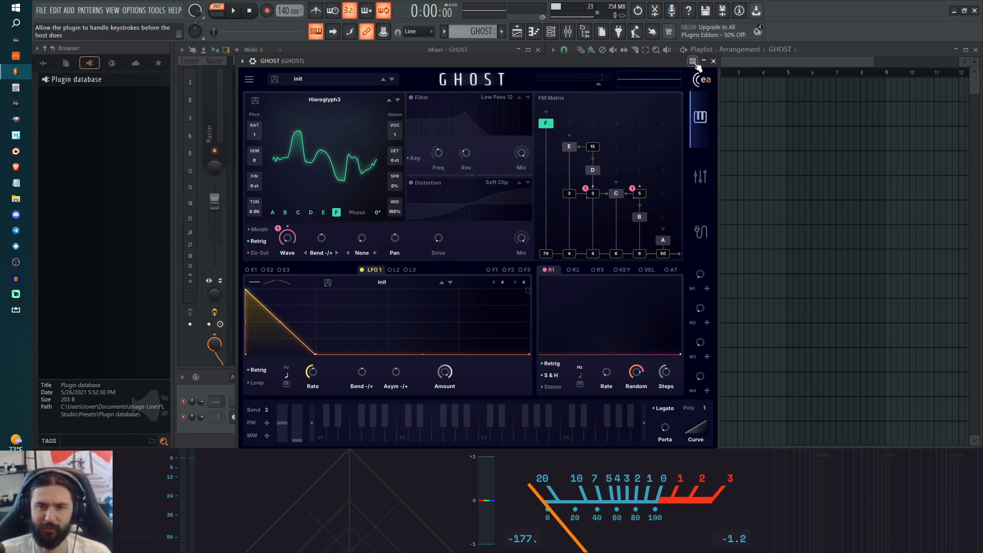
drag(664, 64, 653, 60)
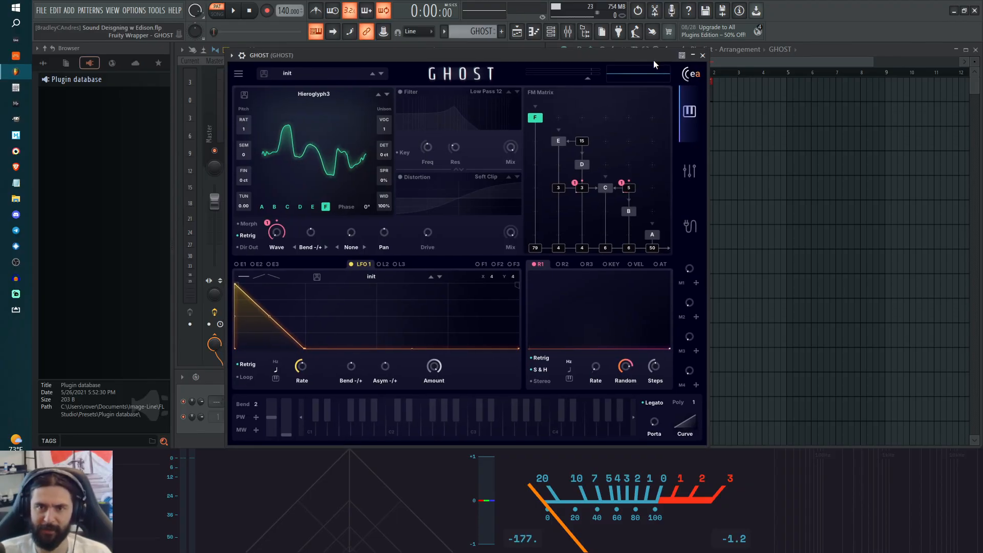
drag(634, 57, 647, 57)
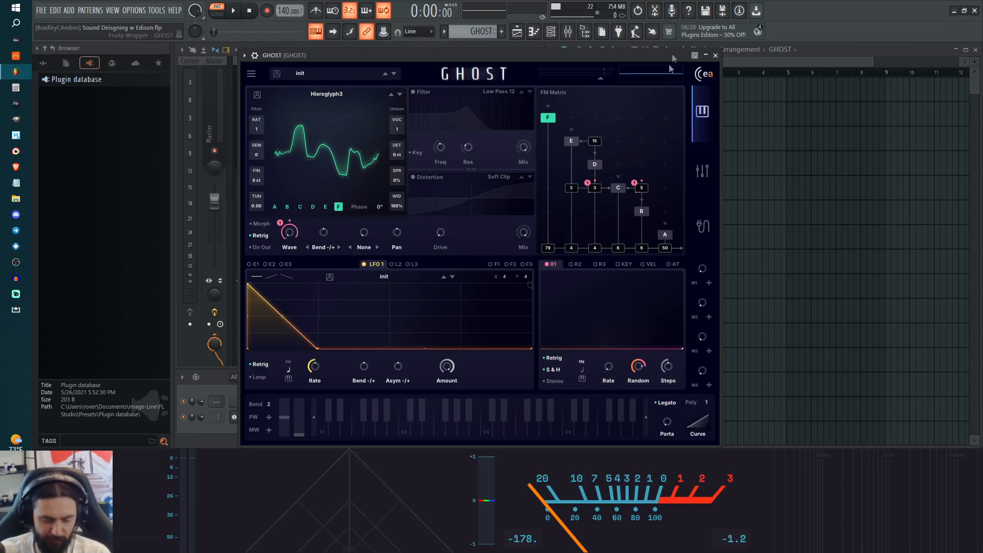
drag(579, 57, 528, 57)
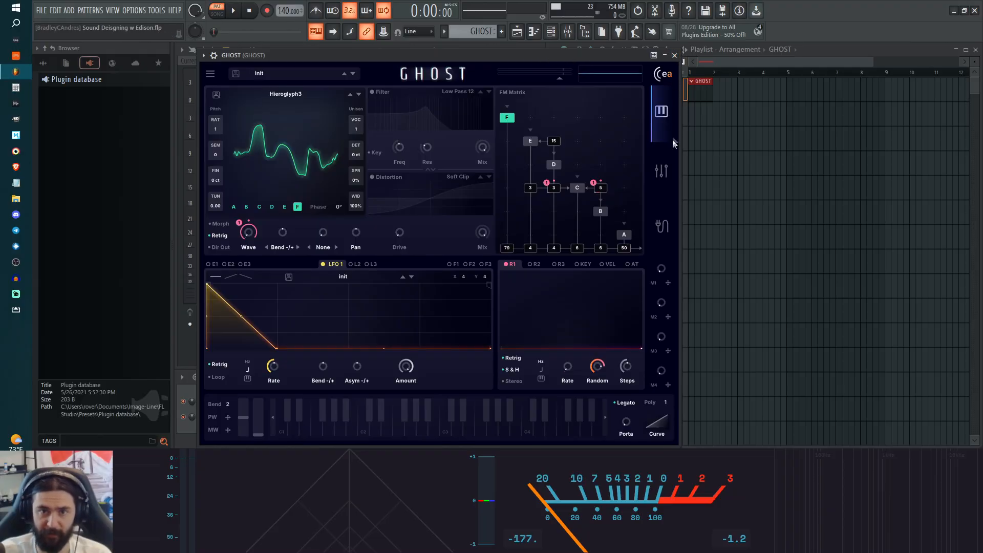
click(661, 170)
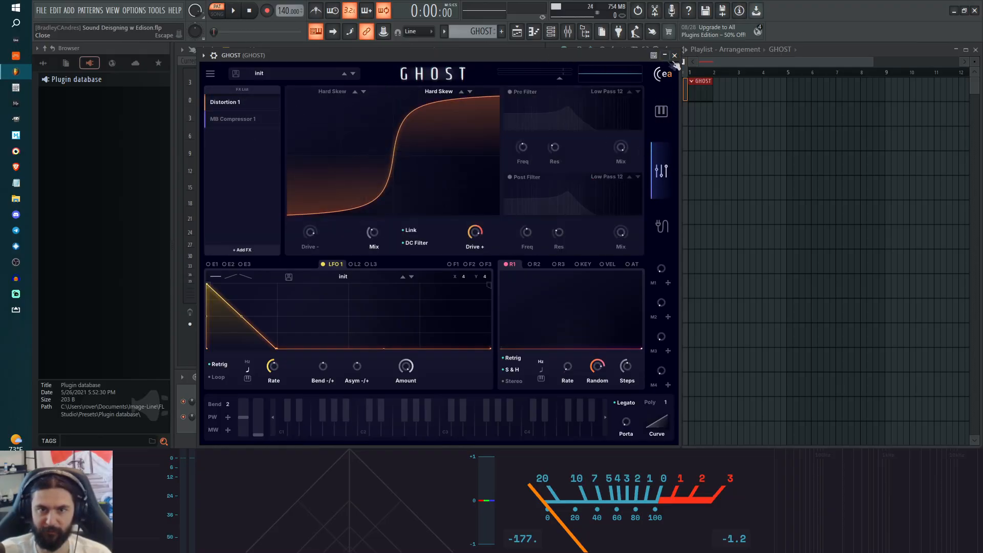
click(674, 55)
Step: Examine the Venm, Fruity Parametric EQ 2 and Emphasis settings on the GHOST mixer track, closing each plugin
click(464, 99)
drag(455, 161, 447, 131)
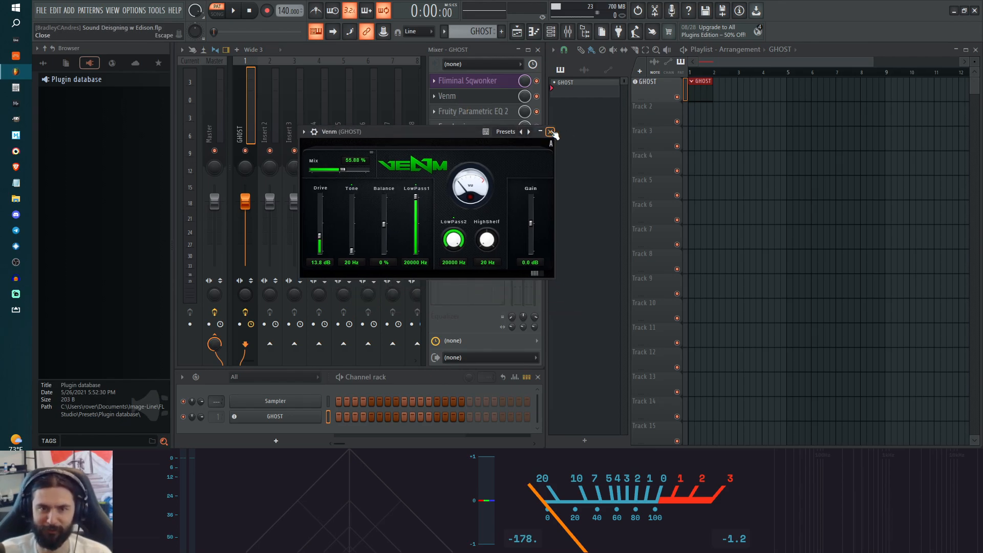
click(551, 131)
click(491, 112)
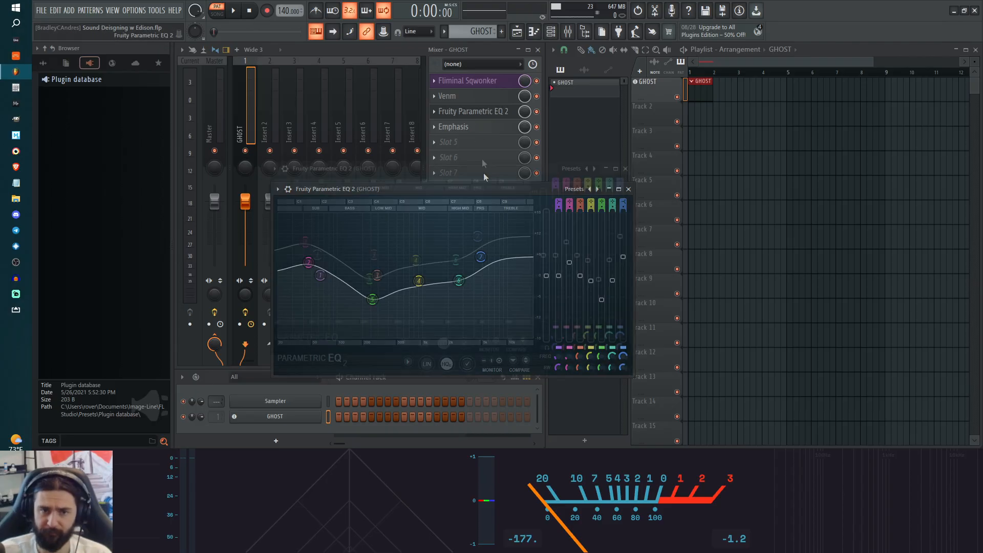
drag(491, 186, 474, 124)
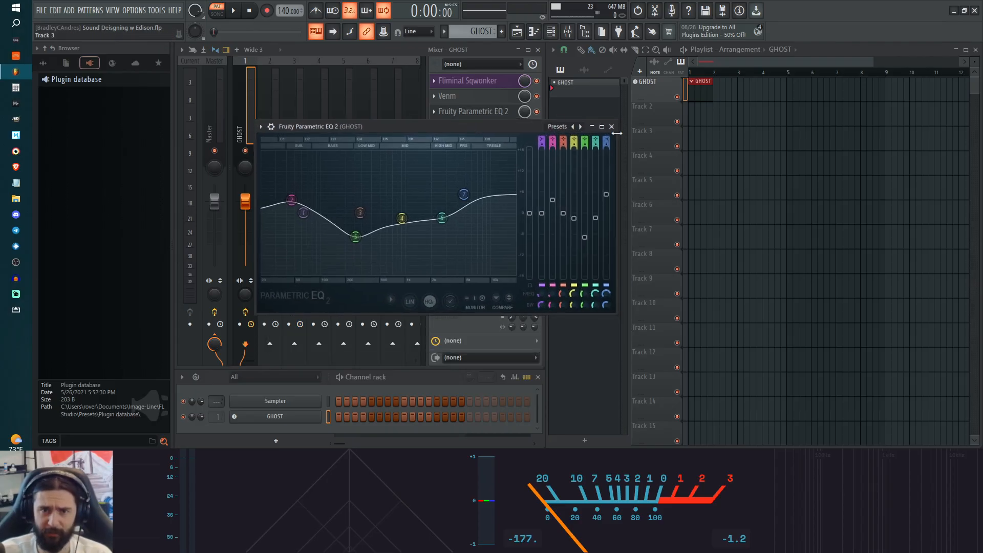
click(612, 127)
click(453, 129)
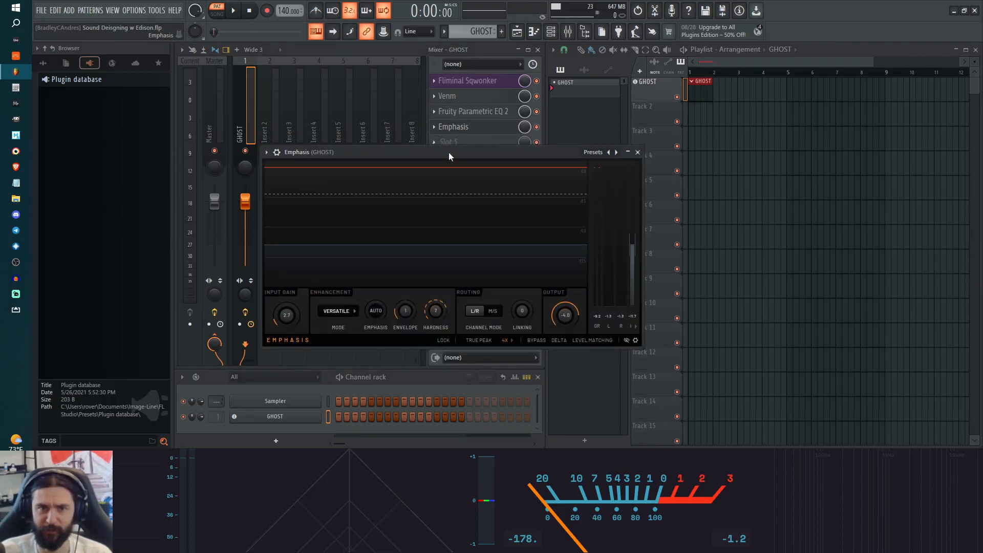
drag(450, 153, 454, 149)
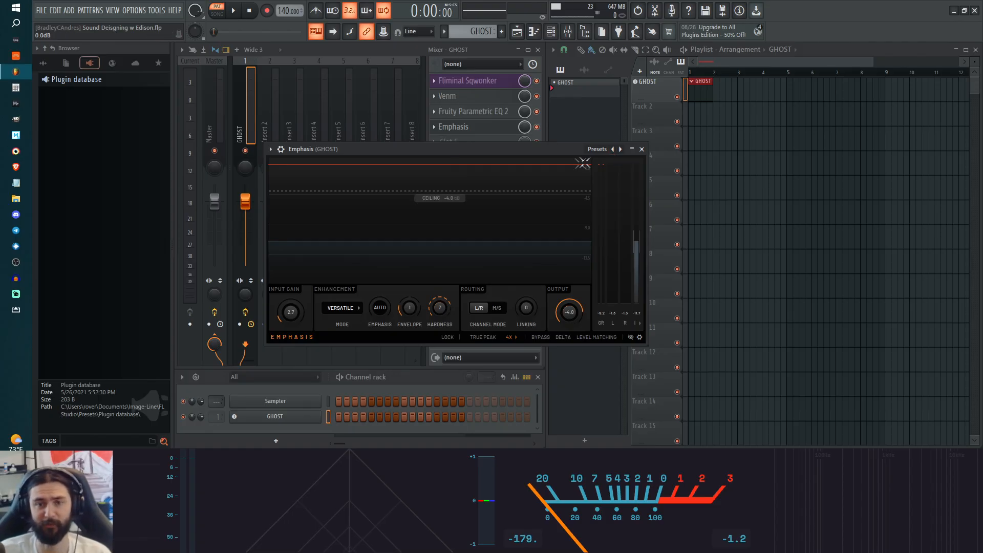
drag(572, 151, 531, 164)
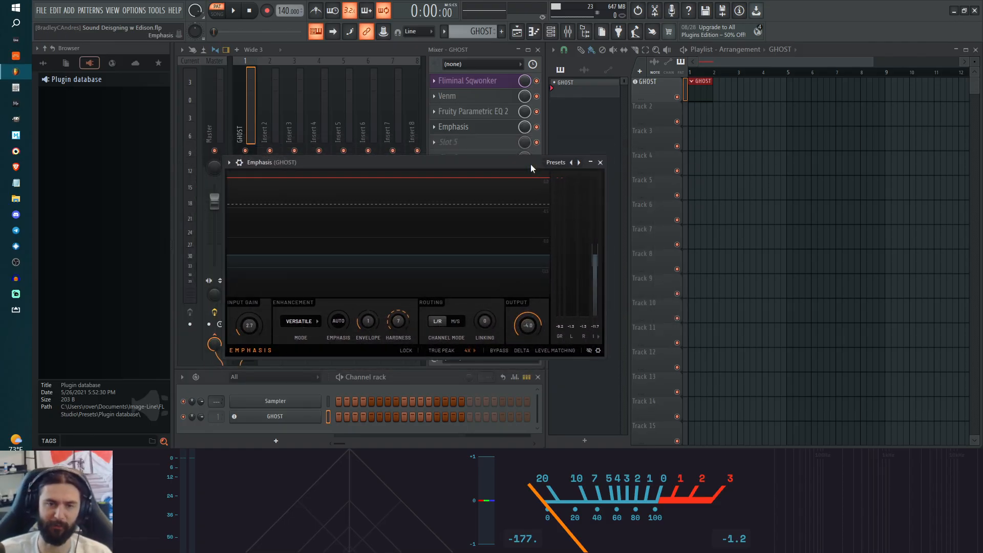
click(600, 162)
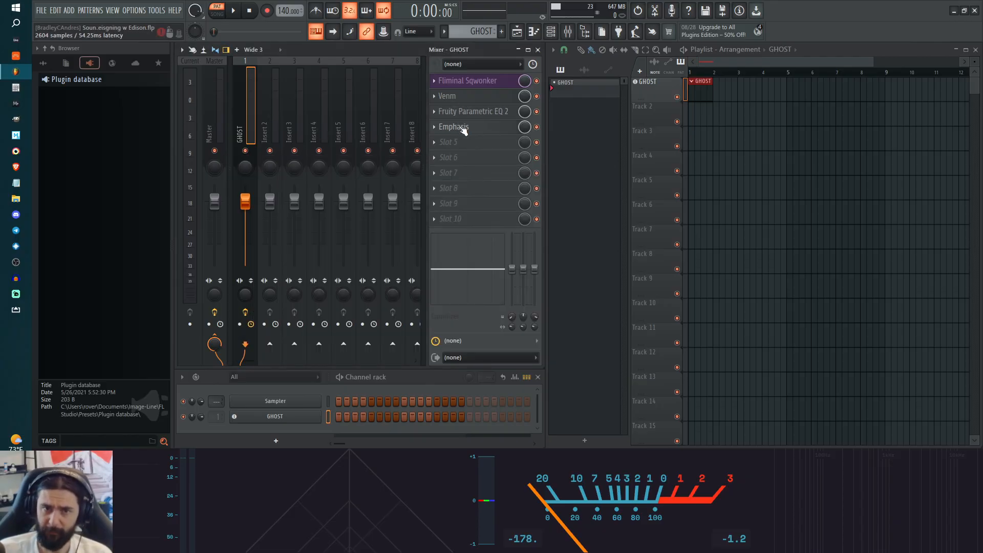
Step: Examine the Fliminal Sqwonker settings in the GHOST mixer track's first effect slot and close the plugin
click(467, 81)
mouse_move(374, 358)
mouse_down()
mouse_move(373, 371)
mouse_move(373, 350)
mouse_up()
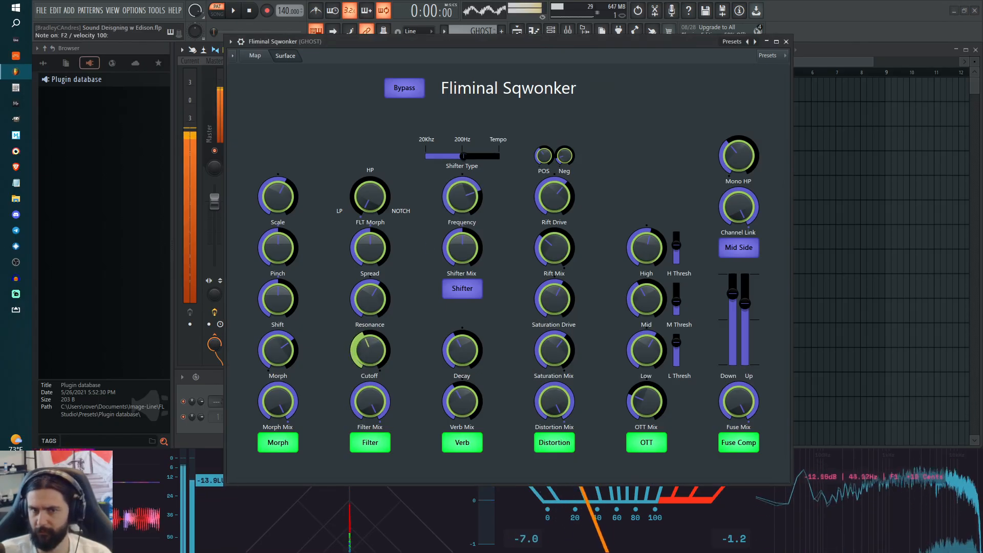
click(786, 41)
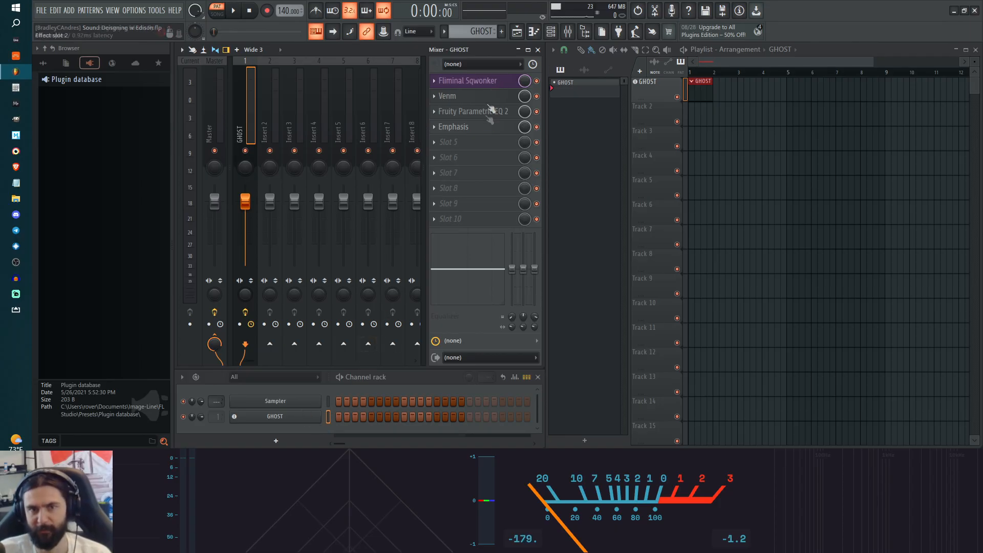
Step: Turn on true peak detection in the Emphasis limiter on the GHOST mixer track
click(470, 131)
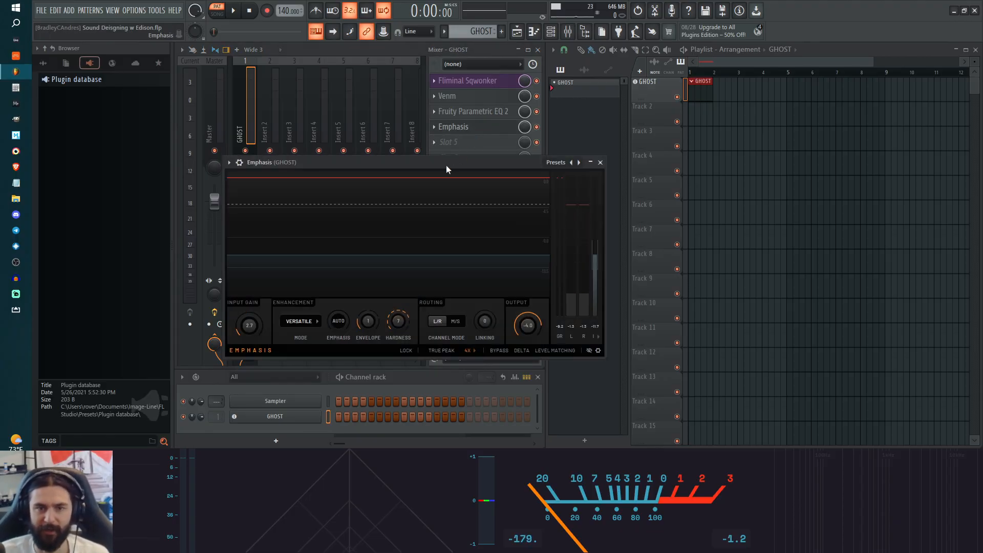
drag(446, 165, 468, 160)
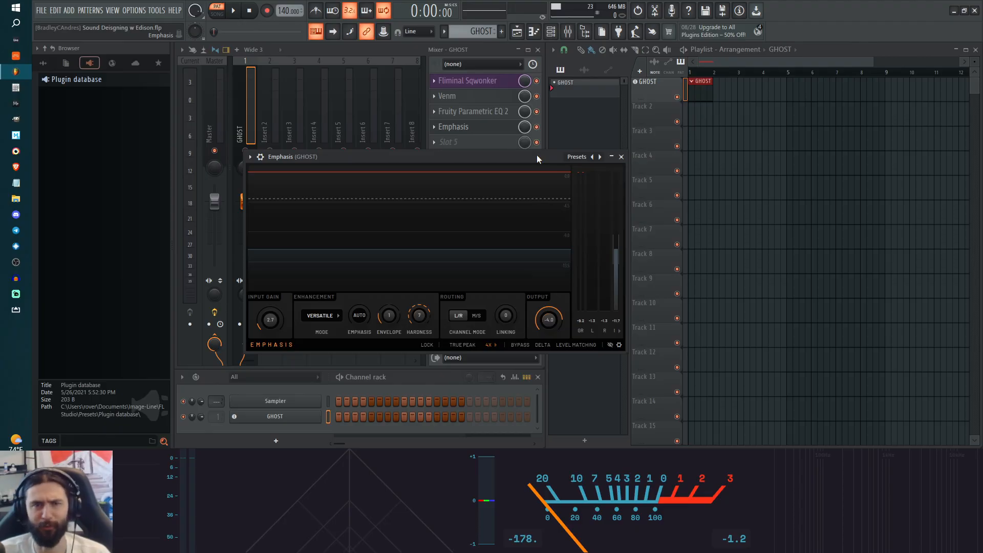
drag(544, 156, 545, 157)
mouse_move(554, 325)
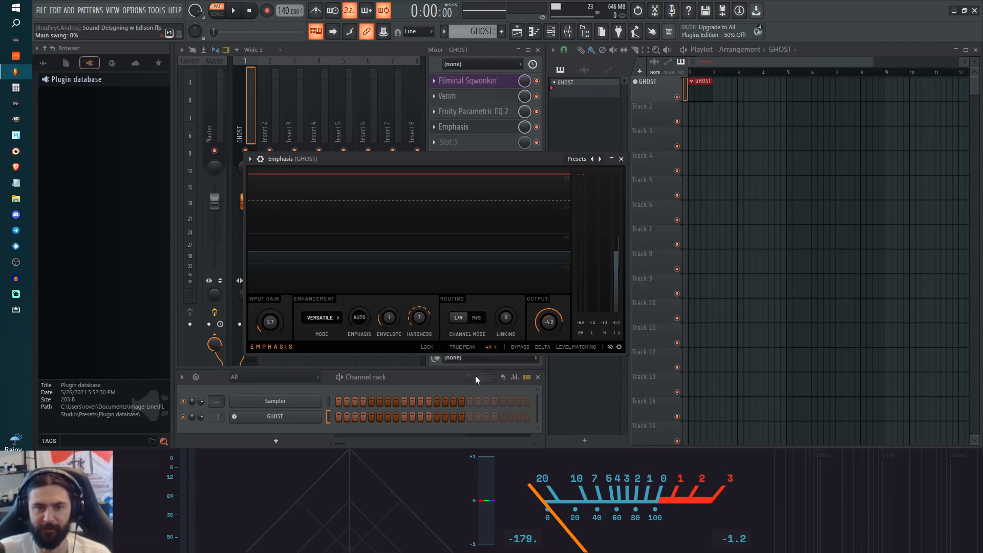
click(463, 348)
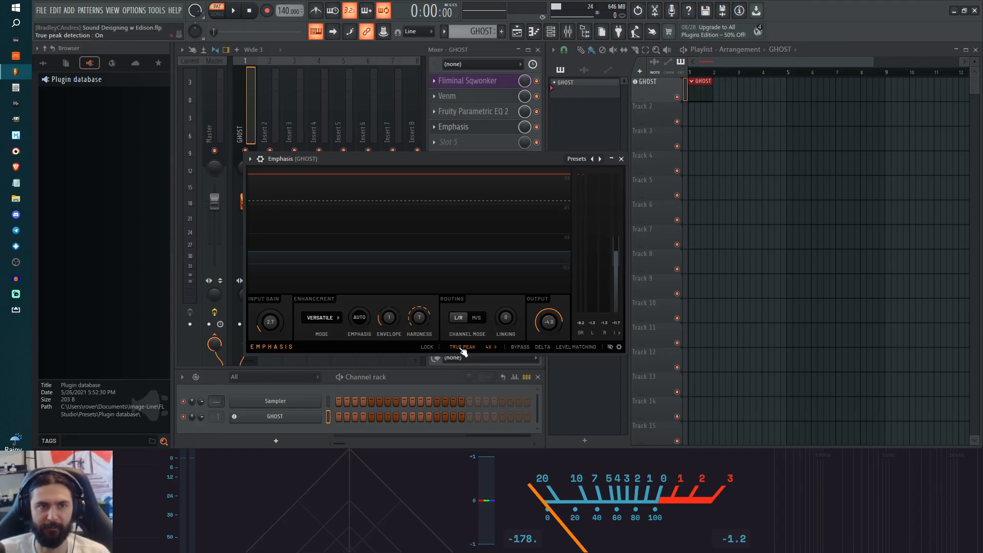
click(462, 347)
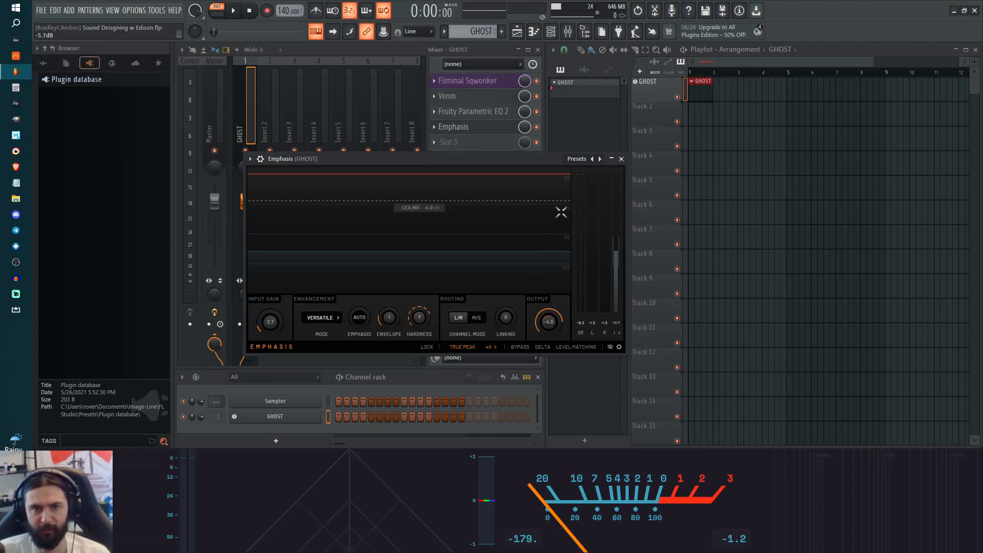
Step: Play a few test notes through GHOST to check the limiting in Emphasis, and close the plugin
key(g)
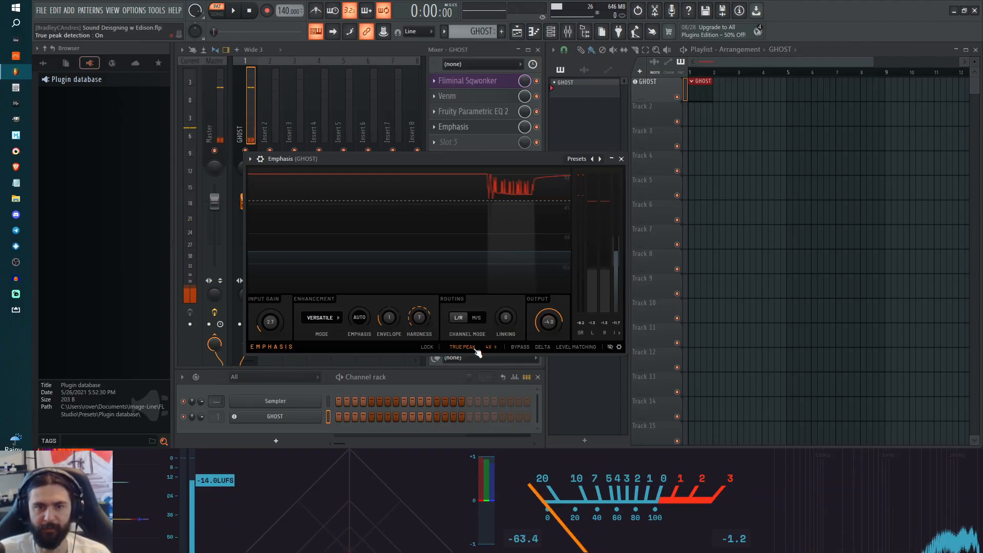
key(g)
key(v)
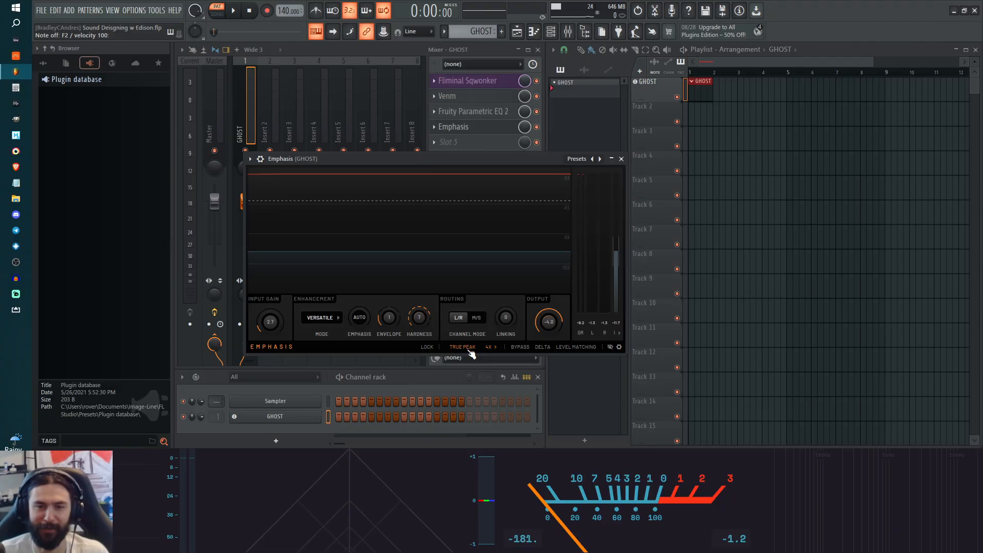
mouse_move(561, 321)
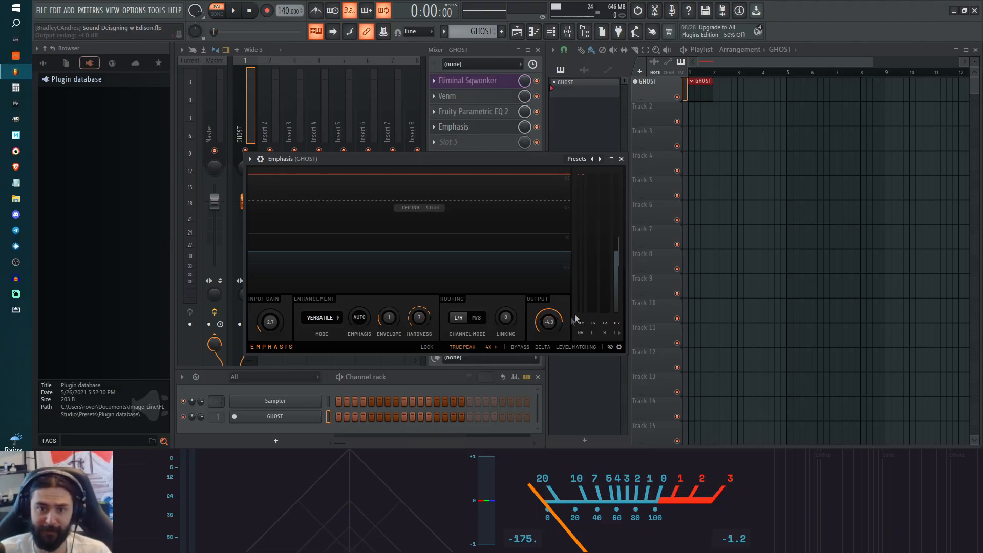
click(621, 160)
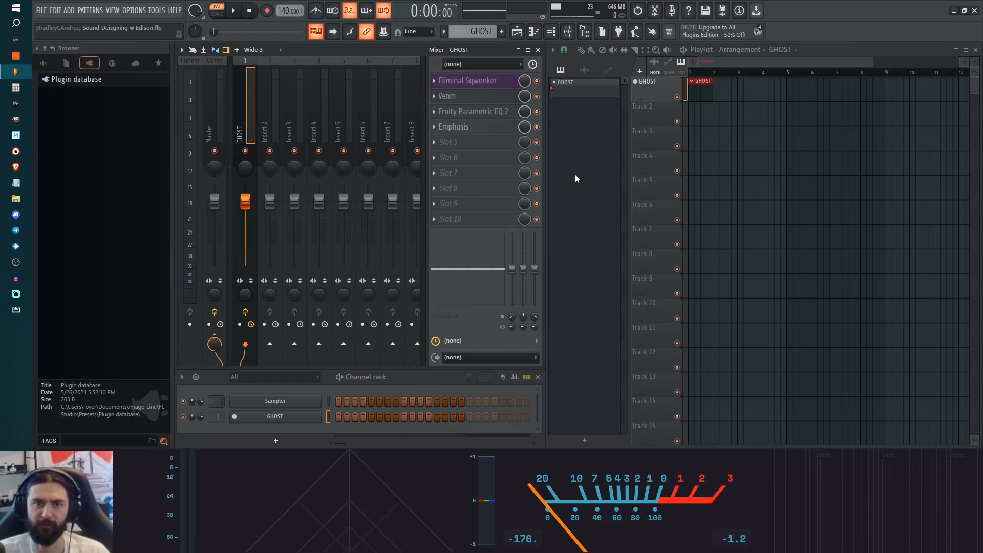
click(481, 143)
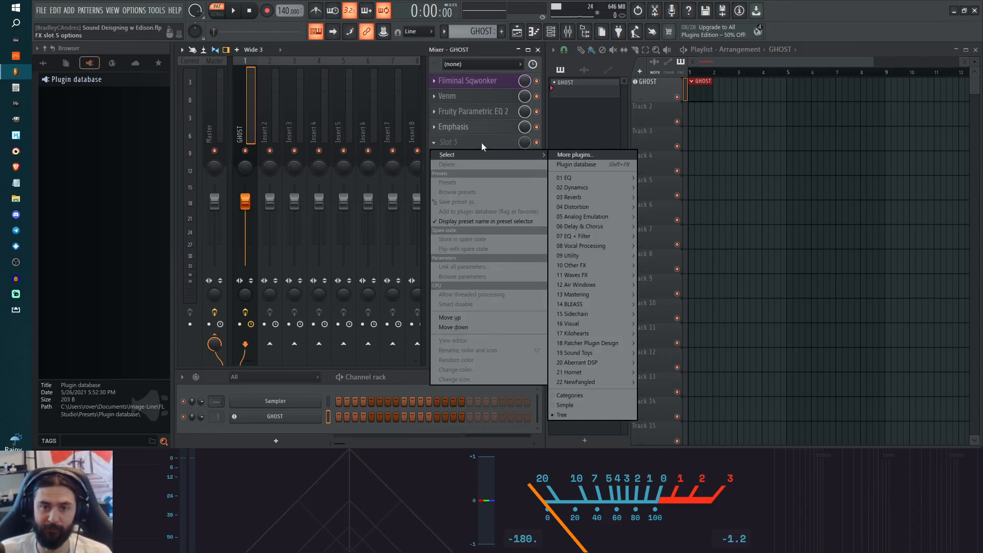
click(575, 155)
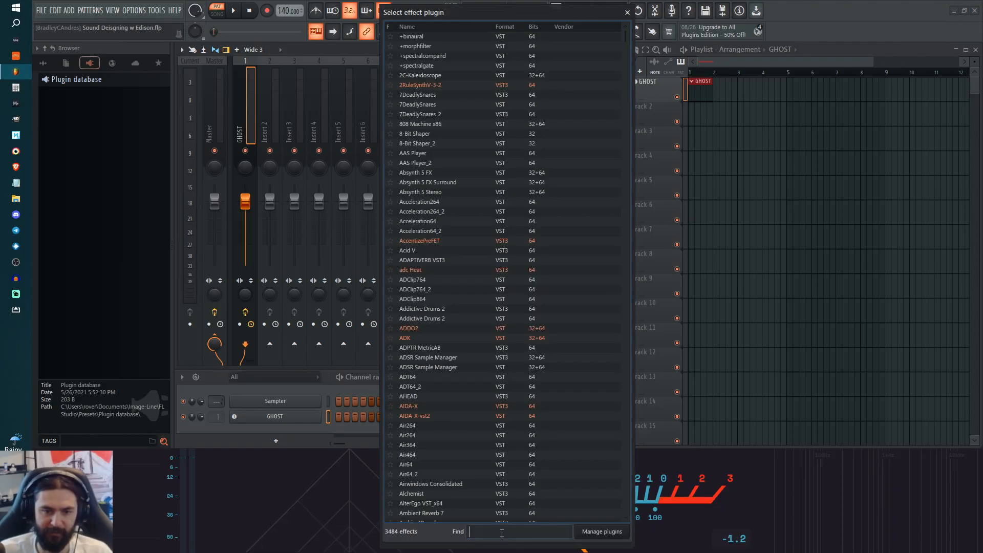
click(501, 532)
text(edison)
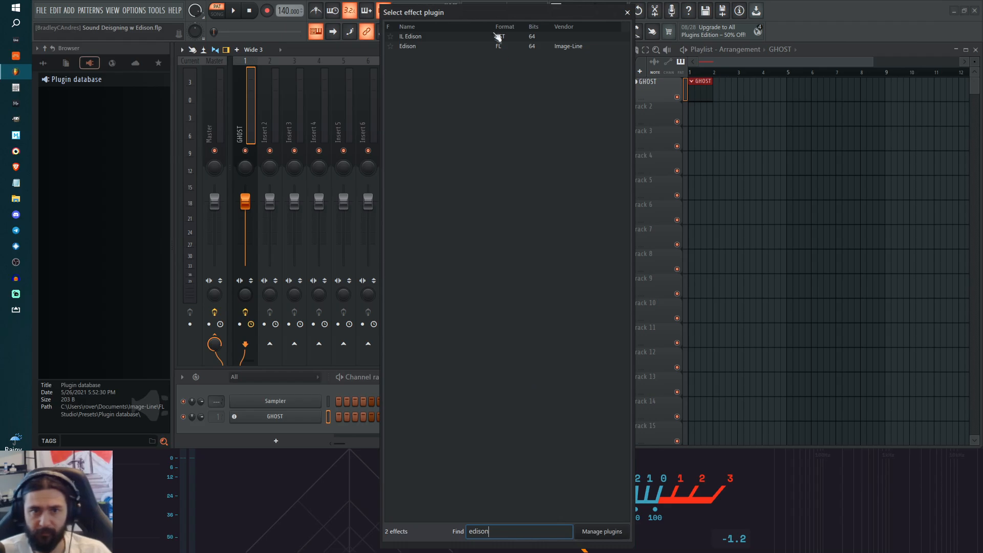
click(413, 36)
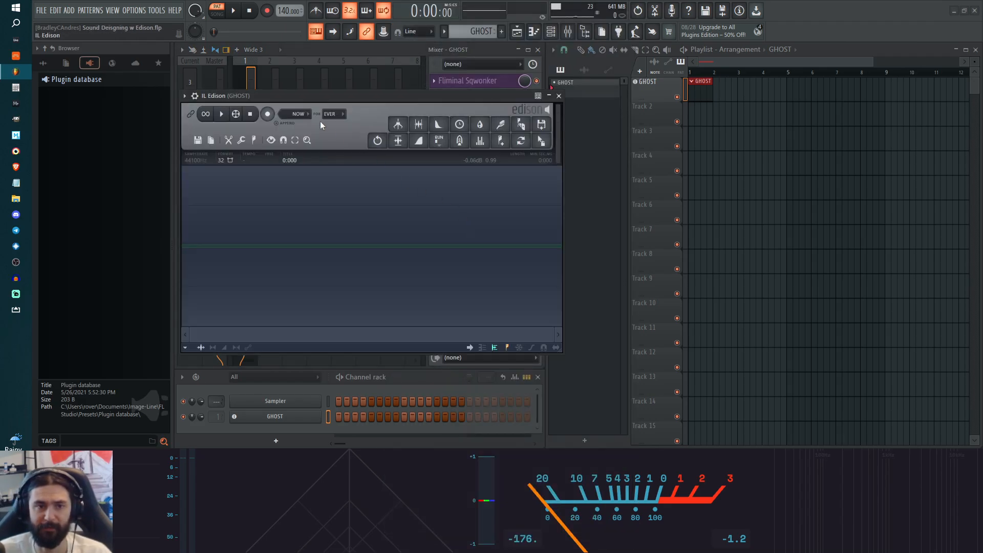
drag(300, 100, 313, 172)
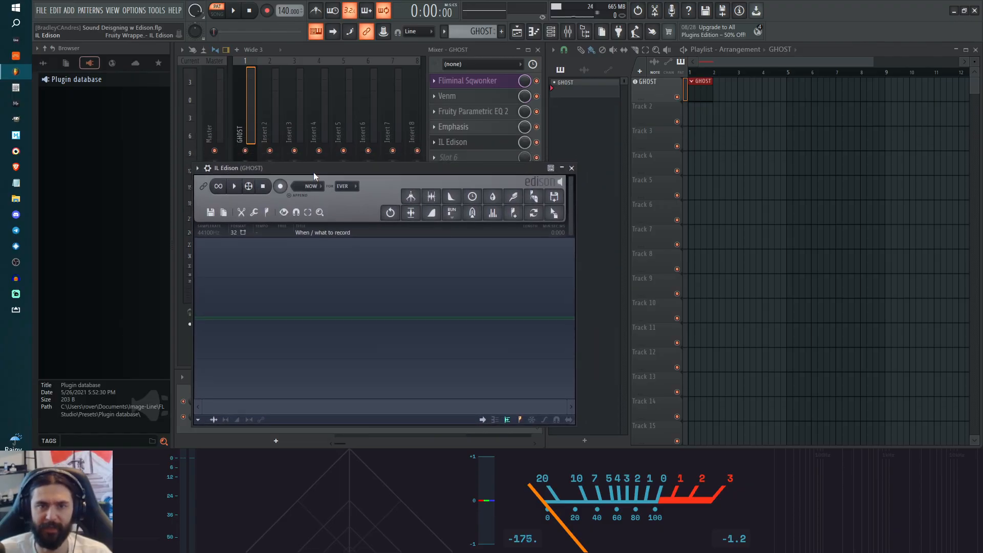
right_click(432, 143)
click(447, 164)
Step: Load the native Image-Line Edison (FL format) into effect slot 5 of the GHOST mixer track
click(452, 147)
click(575, 157)
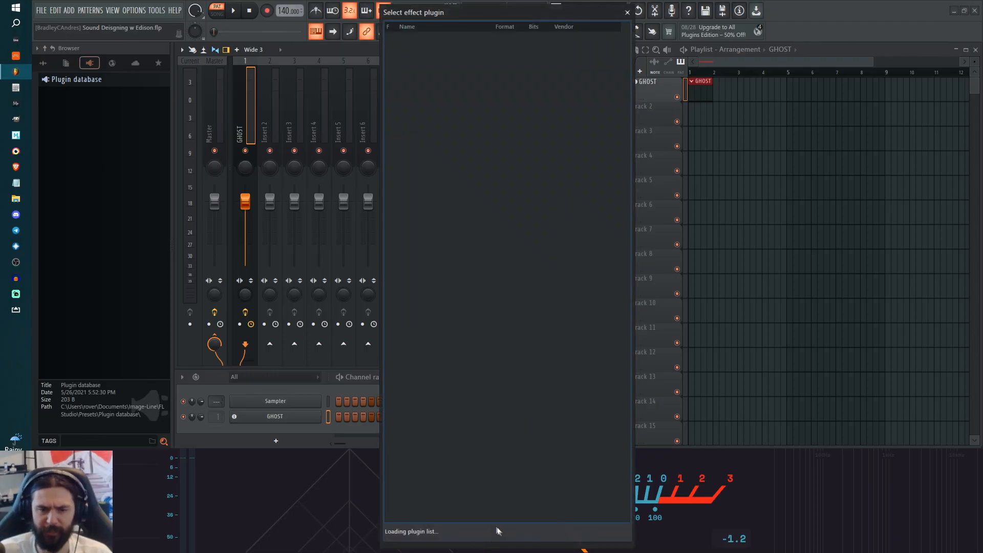
click(504, 531)
text(edison)
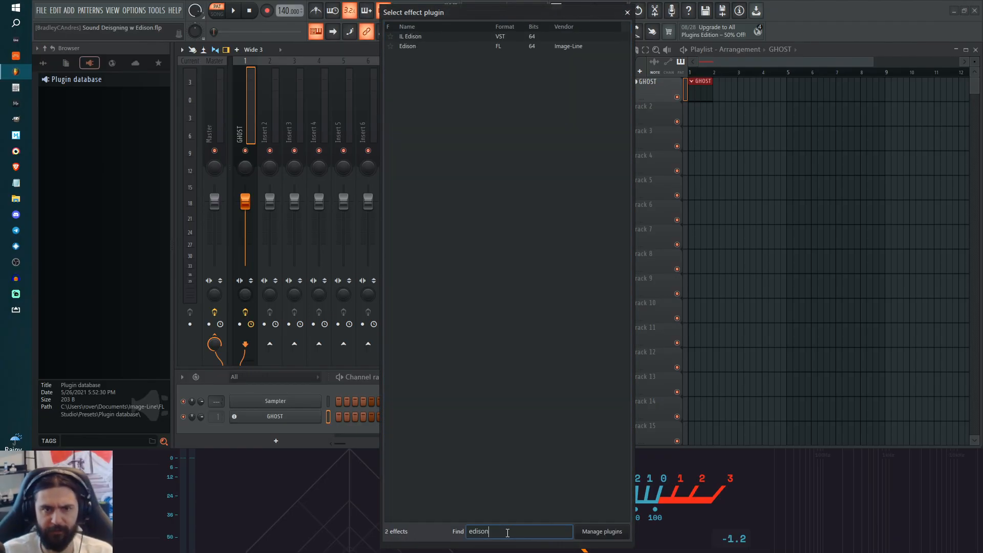
double_click(421, 46)
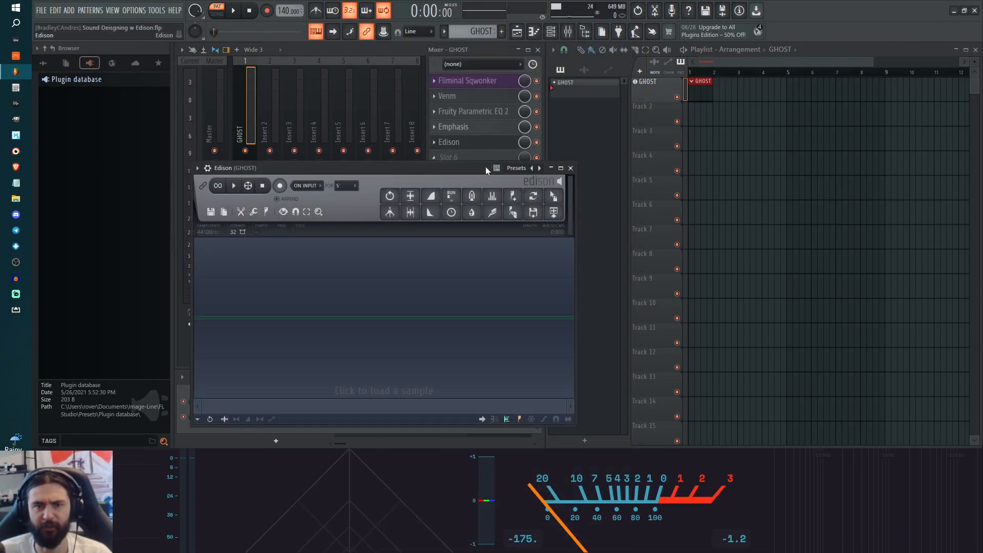
drag(468, 165, 458, 140)
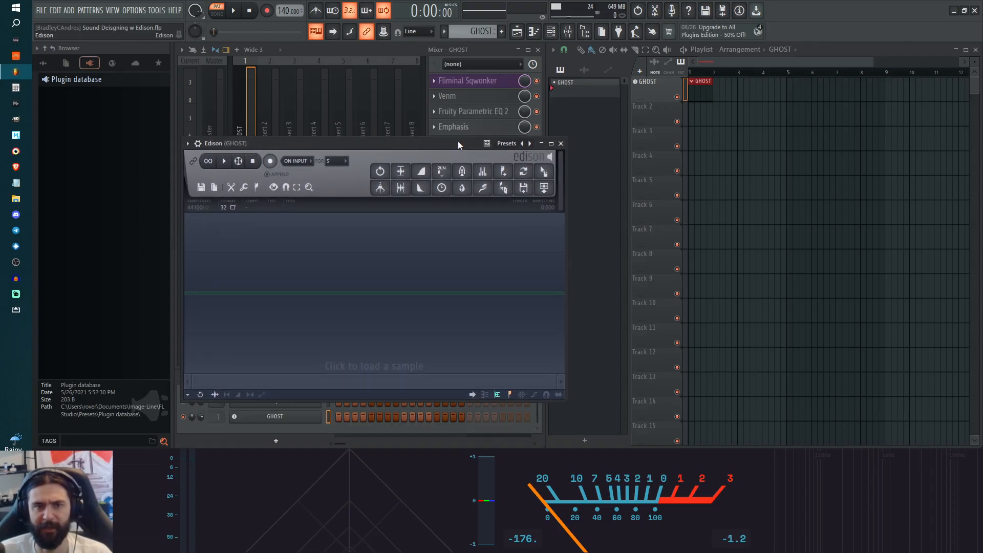
Step: Set Edison's maximum recording time to Forever
click(347, 165)
click(346, 175)
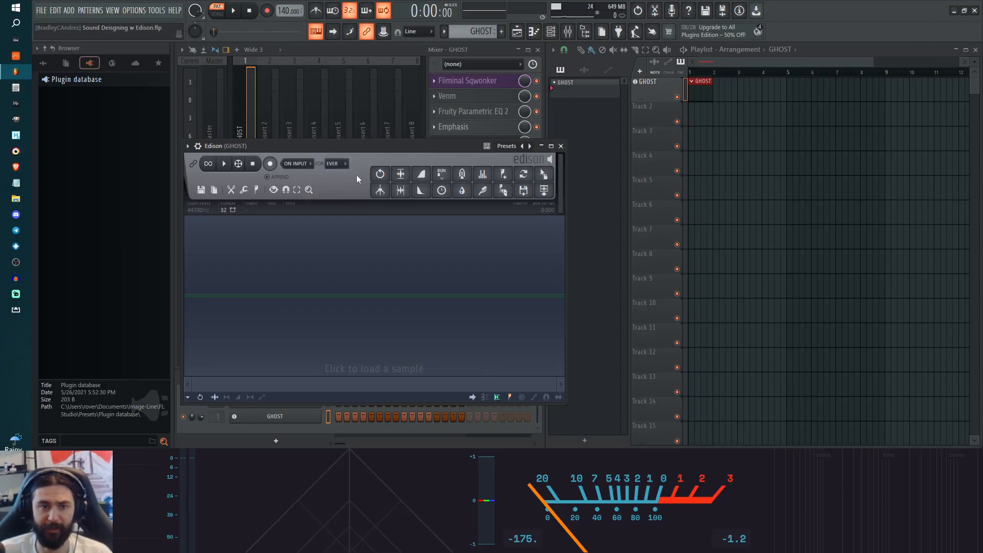
drag(370, 149, 393, 152)
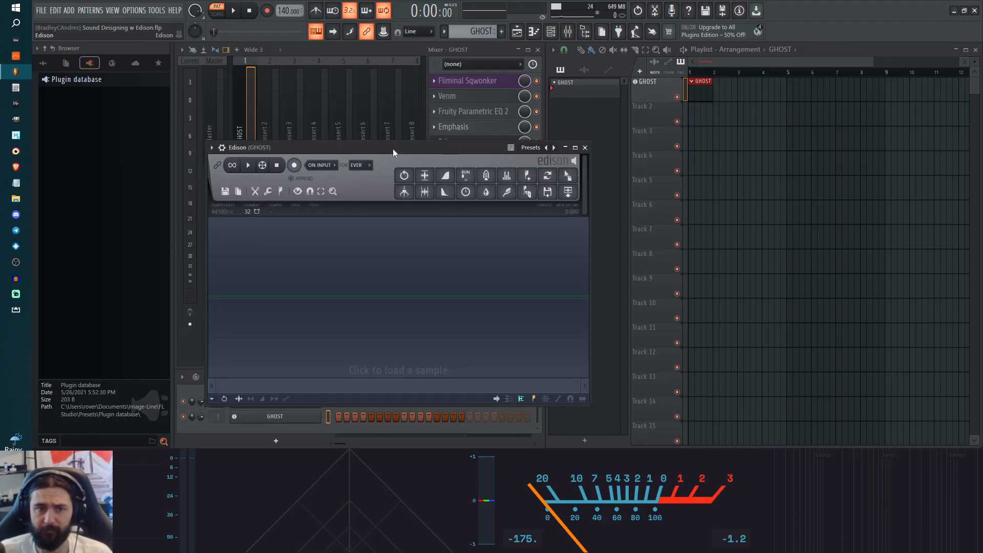
drag(392, 148, 395, 161)
click(360, 177)
click(362, 188)
click(365, 178)
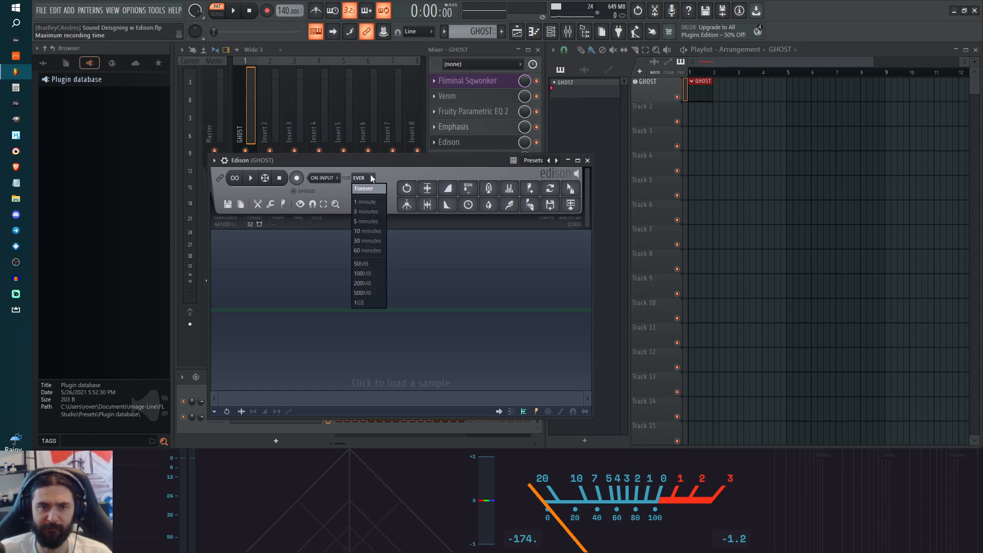
Step: Try a maximum recording time of 5 minutes in Edison, and restore Forever
click(361, 223)
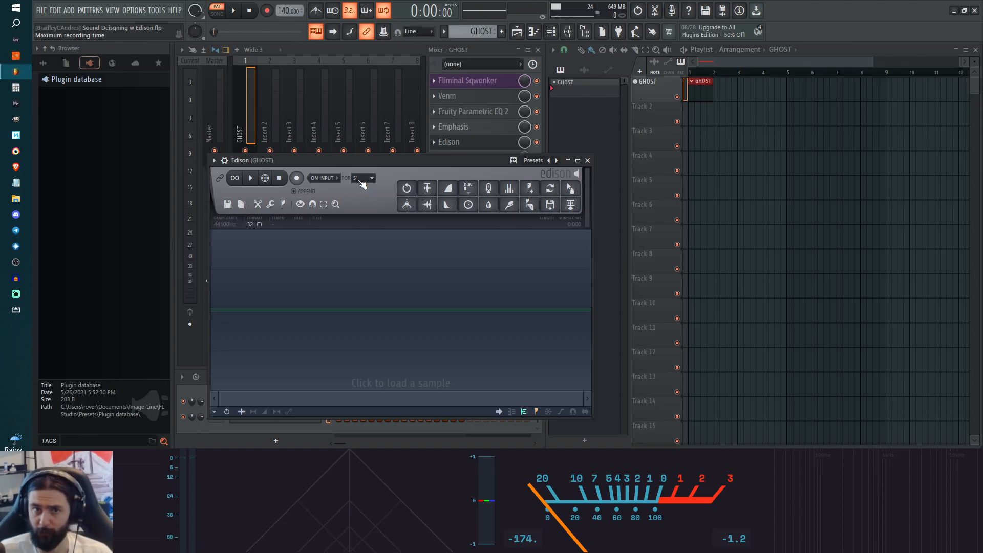
click(358, 179)
click(361, 190)
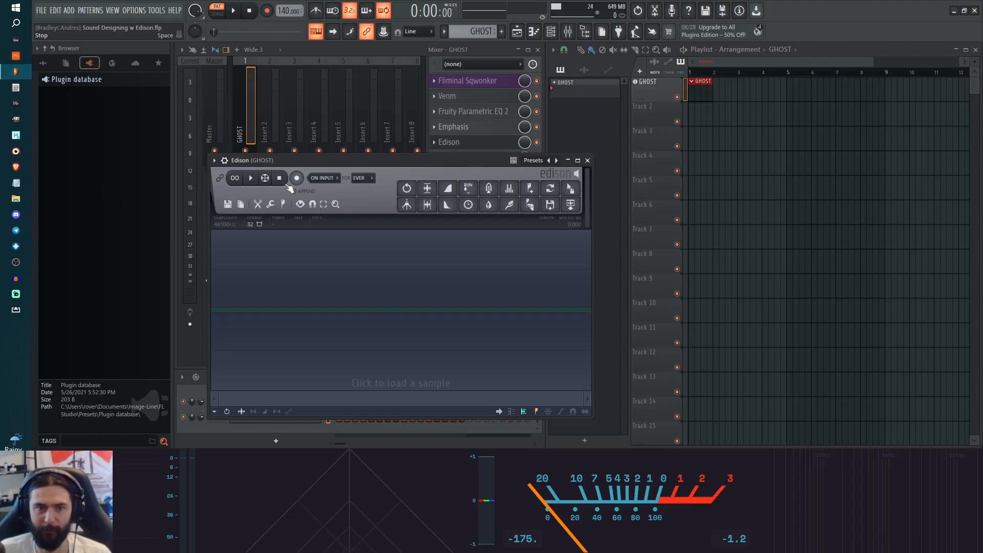
click(358, 178)
click(357, 186)
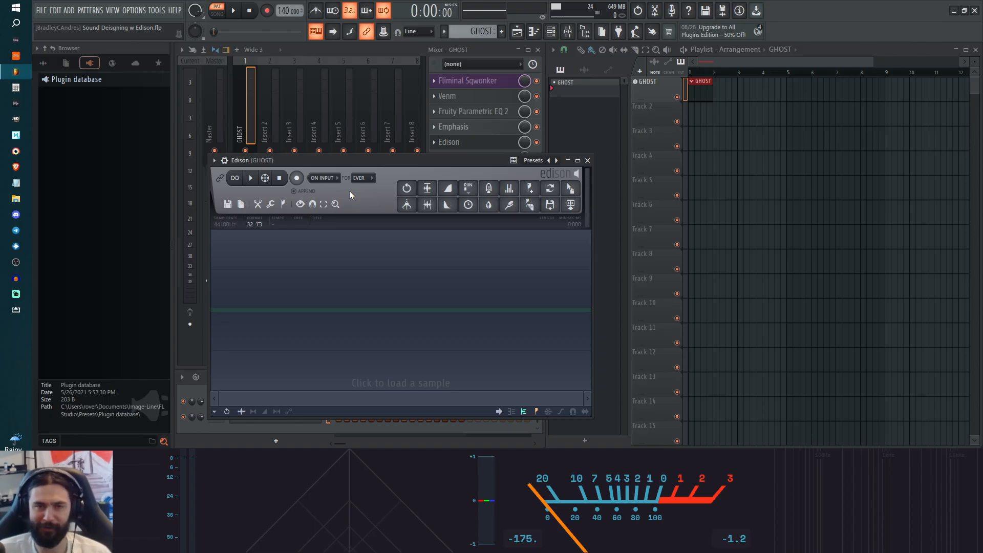
Step: Set Edison's recording mode to Input, so only incoming sound is captured
click(326, 178)
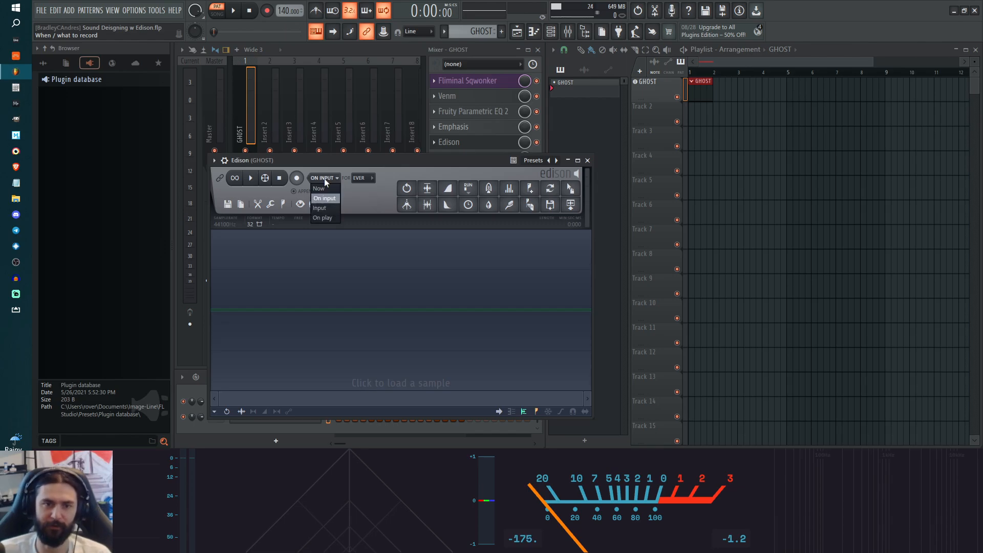
click(322, 209)
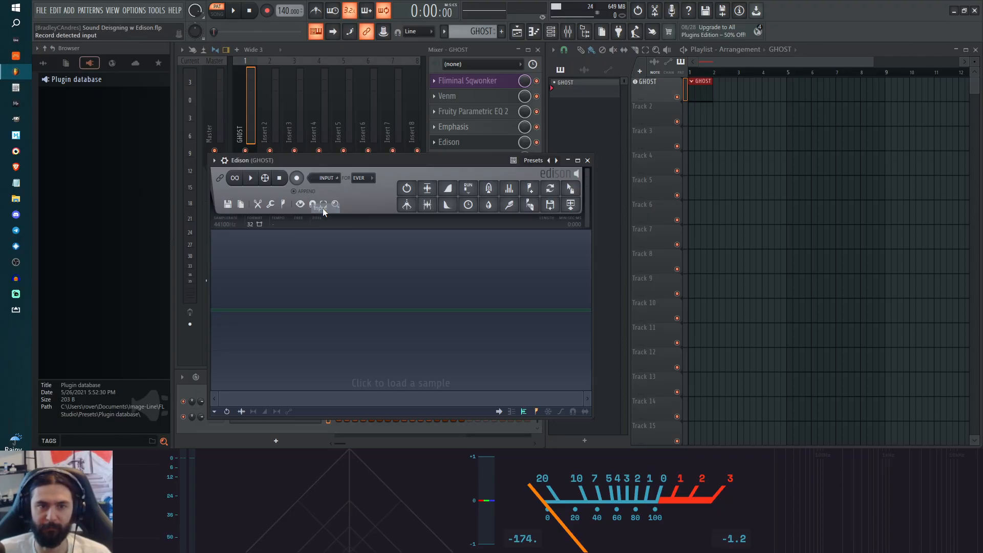
click(327, 178)
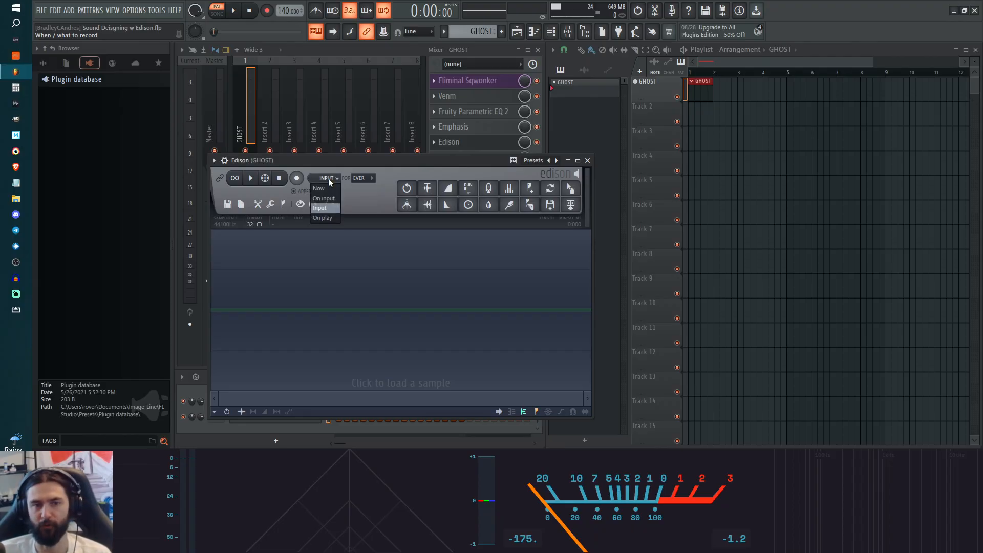
click(322, 208)
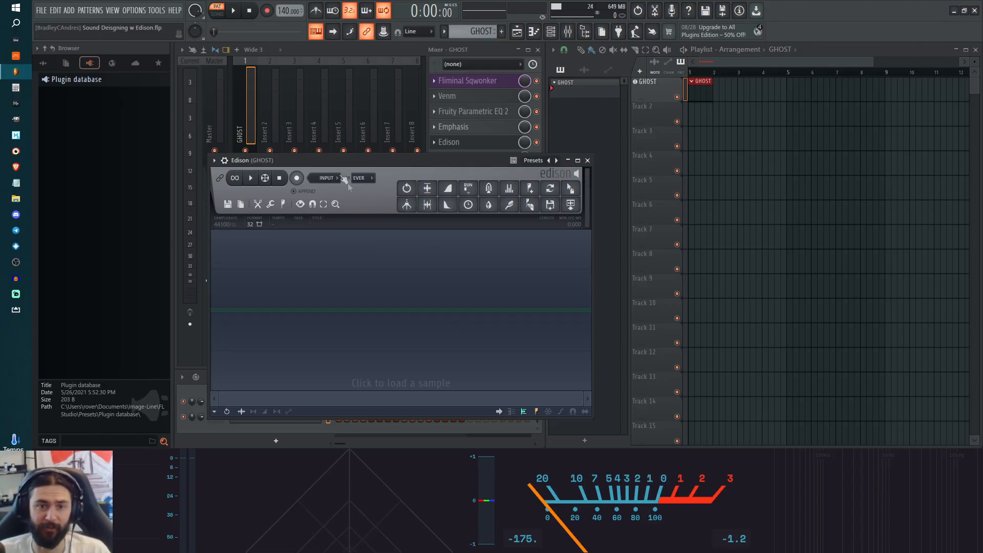
click(328, 179)
click(365, 180)
click(365, 179)
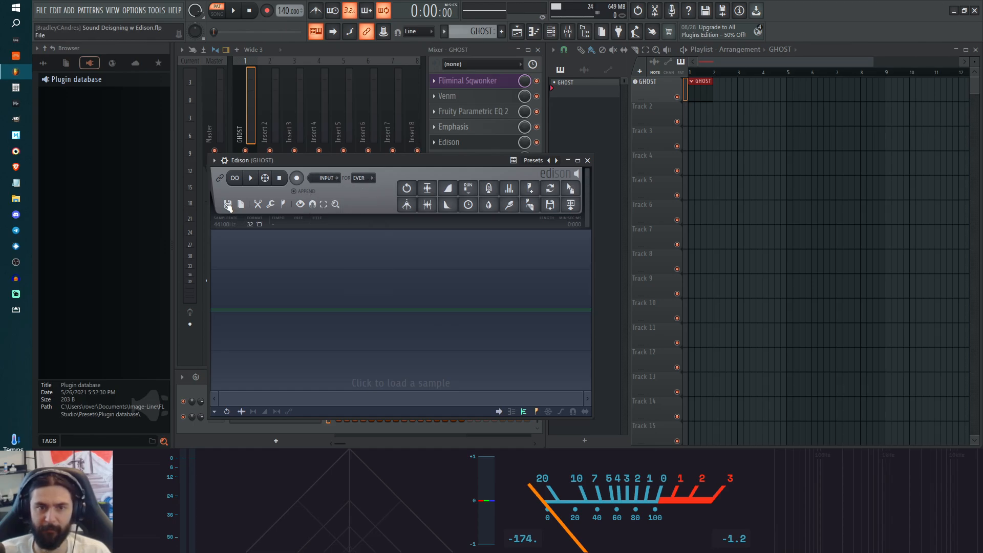
Step: Open Fliminal Sqwonker from the GHOST mixer track and arrange its window side by side with Edison
drag(355, 159, 731, 111)
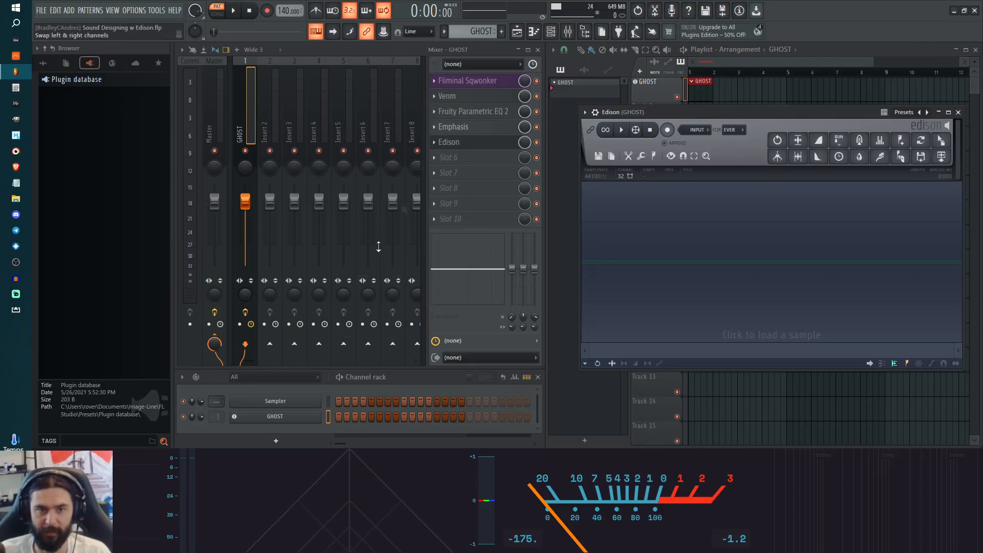
click(455, 80)
drag(518, 43, 299, 5)
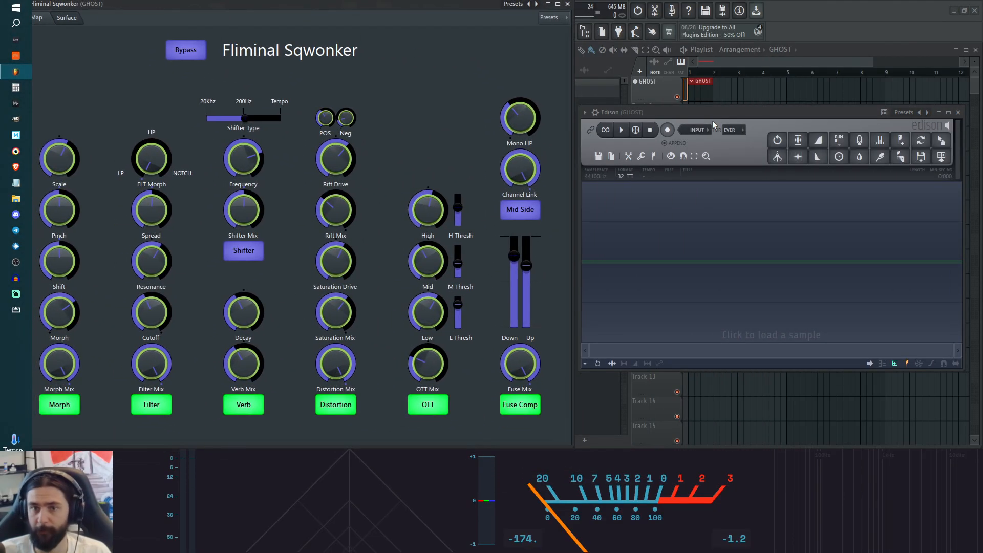
drag(713, 113, 730, 116)
Step: Record GHOST in Edison while varying Sqwonker's filter Cutoff, Resonance, Morph and Rift Mix between played notes
click(684, 132)
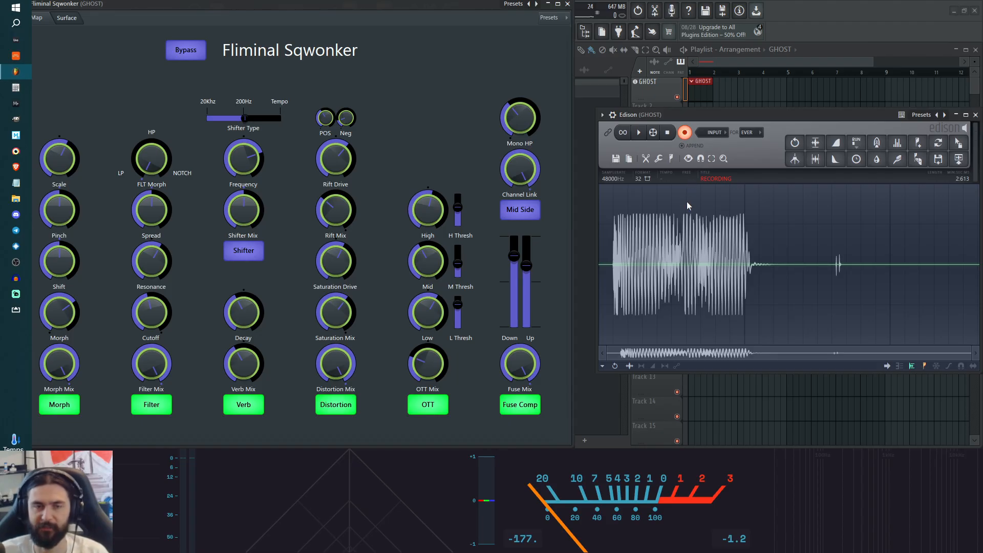
drag(152, 317, 152, 333)
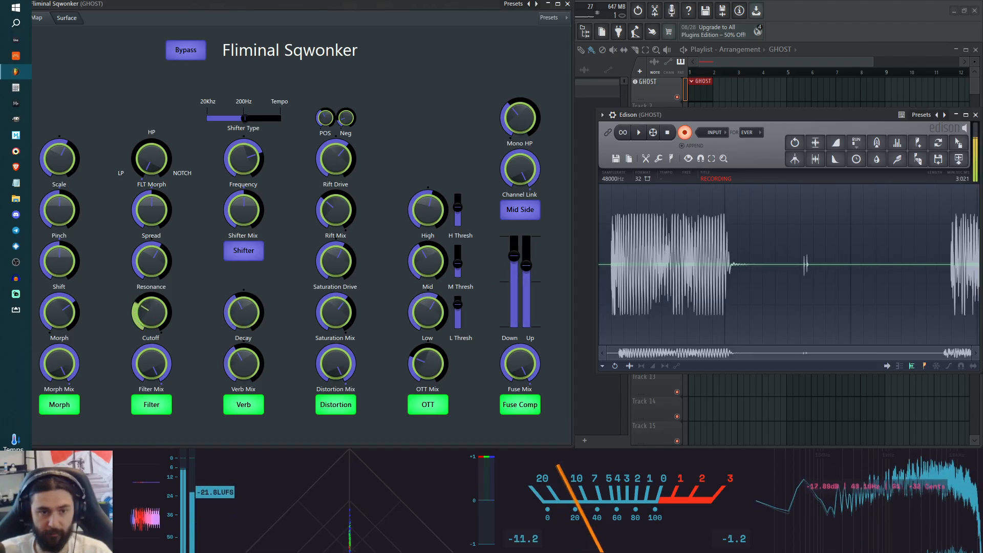
drag(152, 332, 152, 327)
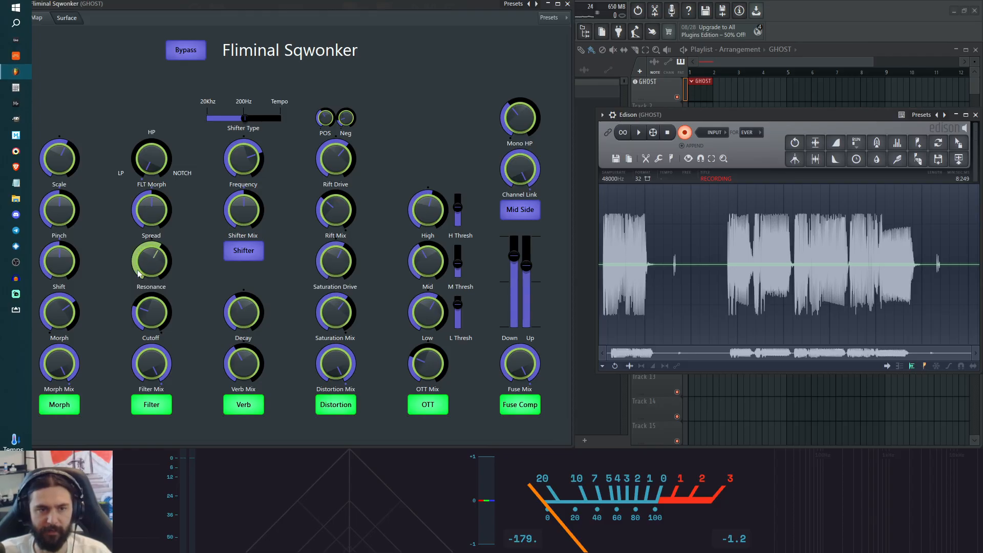
scroll(57, 310, down, 5)
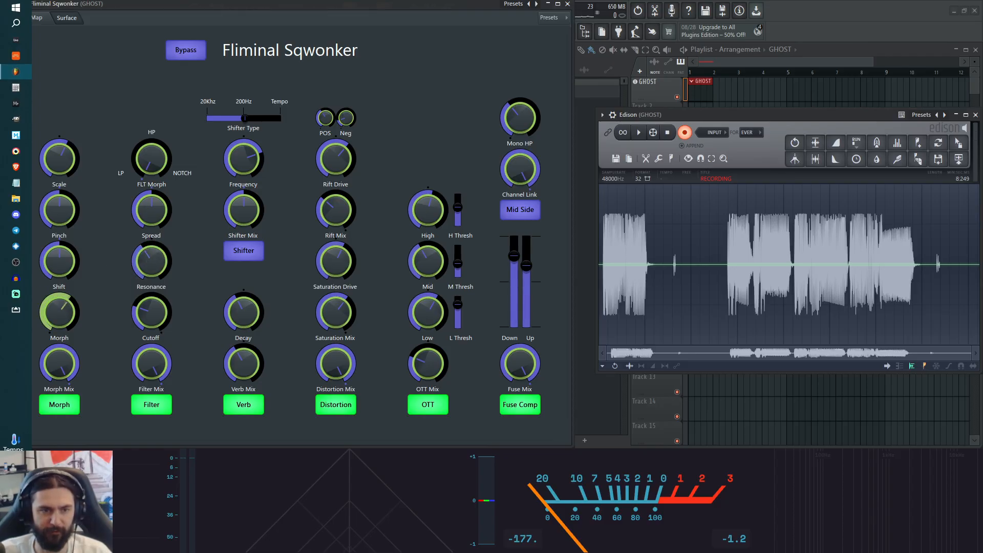
scroll(161, 317, up, 5)
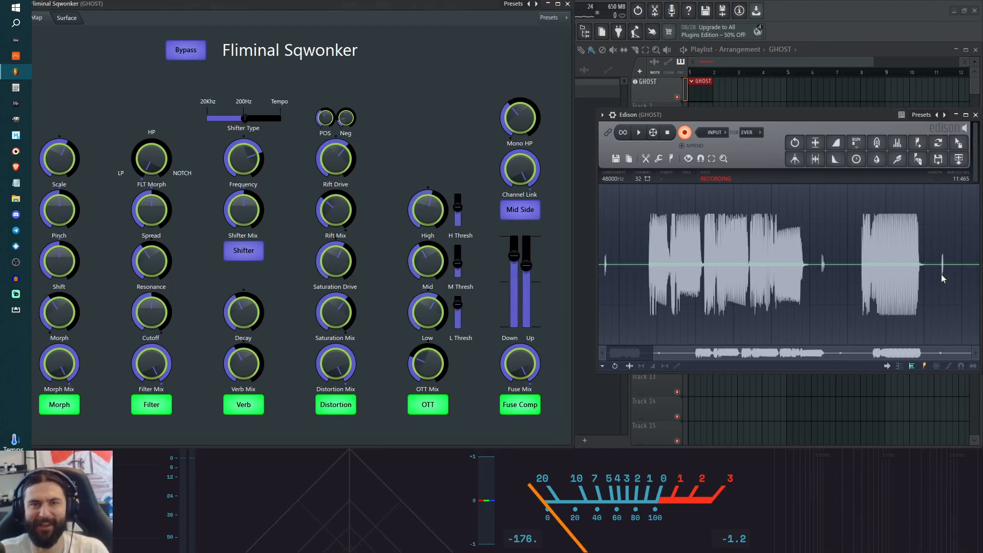
drag(335, 211, 335, 200)
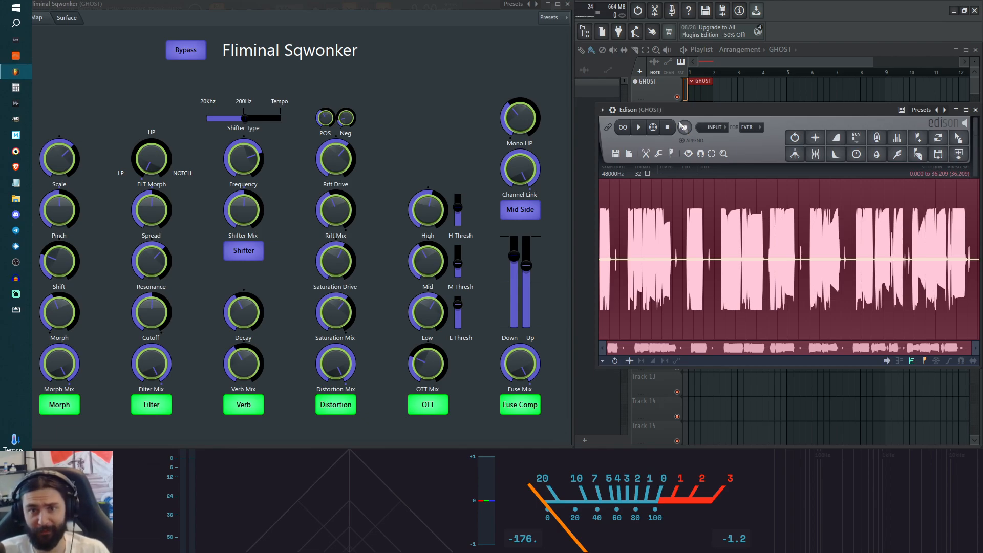
Step: Close Fliminal Sqwonker and enlarge the Edison window to show the recorded waveform at a larger size
drag(707, 110, 336, 49)
click(568, 4)
drag(615, 308, 934, 433)
drag(554, 49, 518, 53)
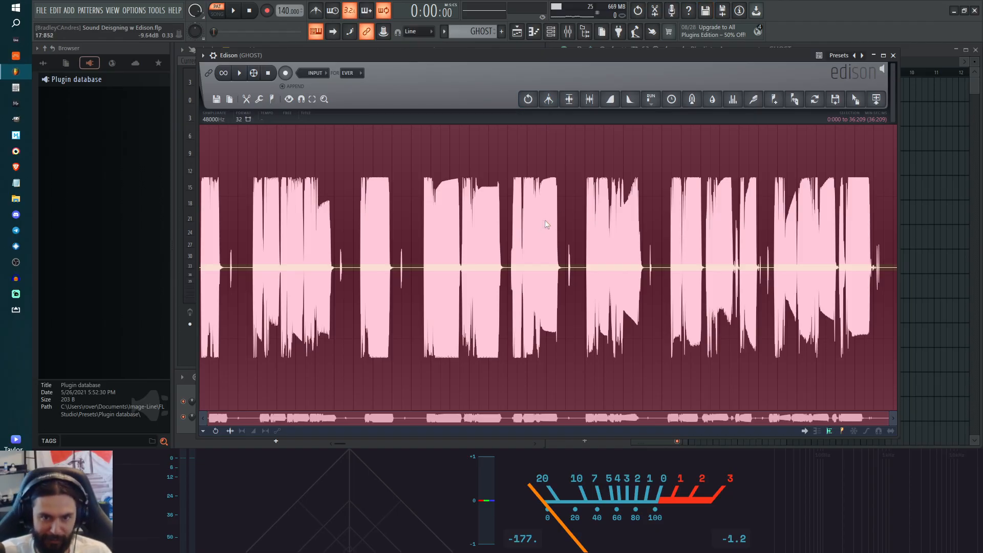
Step: Try selecting the gap after the fifth sound, extend the selection's start back to the first gap, and clear it
drag(582, 226, 508, 265)
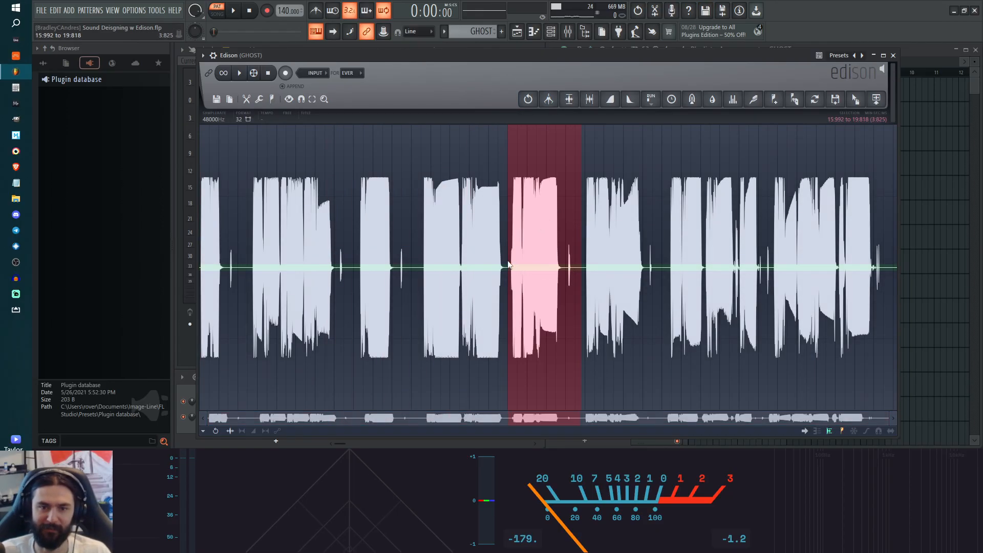
mouse_move(566, 256)
mouse_down()
mouse_move(401, 278)
mouse_move(395, 269)
mouse_move(563, 263)
mouse_up()
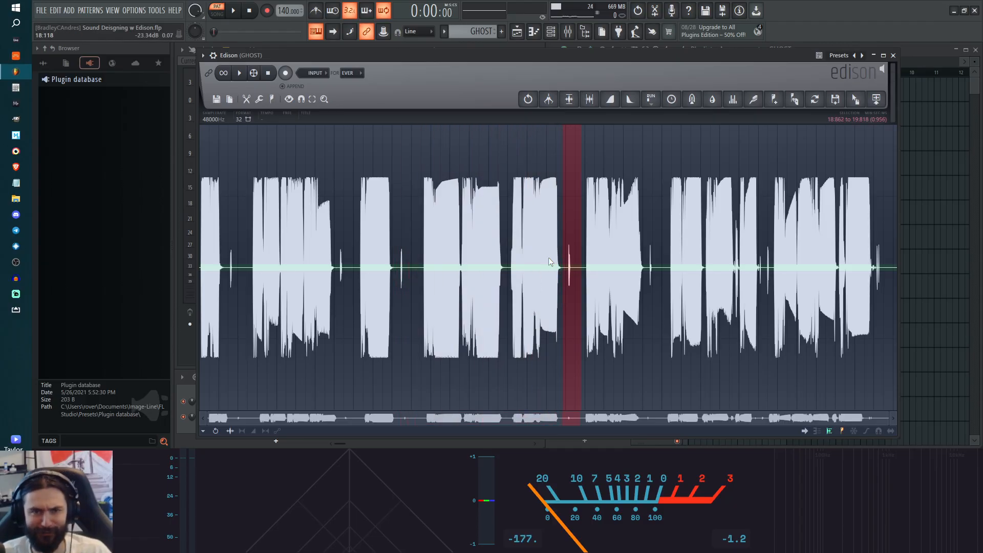
scroll(547, 263, up, 2)
scroll(601, 303, up, 5)
drag(474, 271, 524, 268)
scroll(524, 269, down, 6)
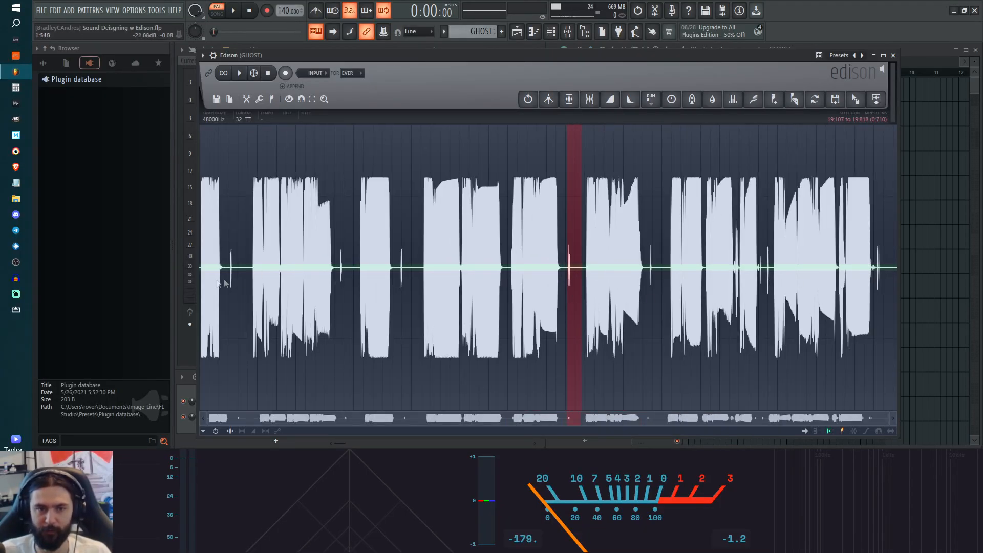
scroll(226, 282, up, 6)
drag(333, 309, 319, 308)
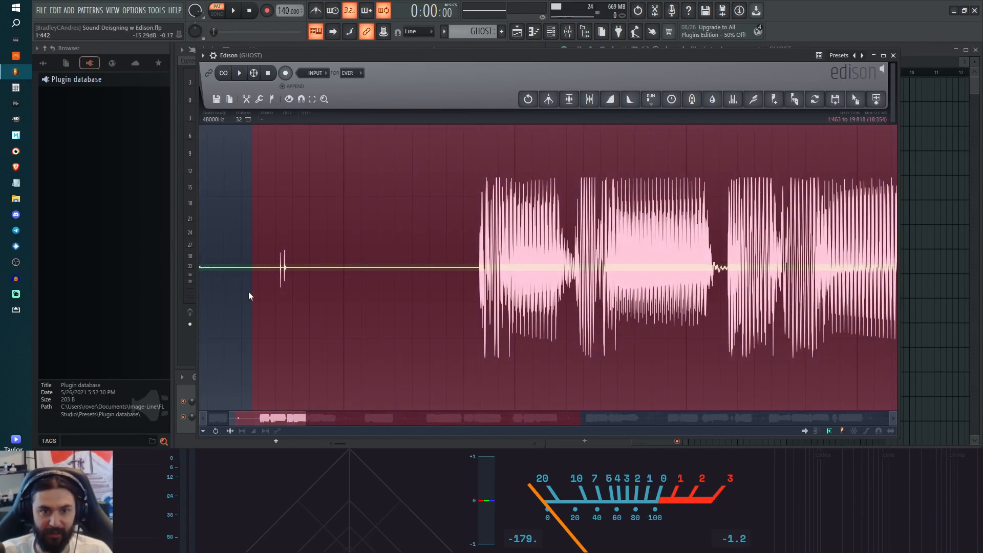
drag(777, 266, 399, 254)
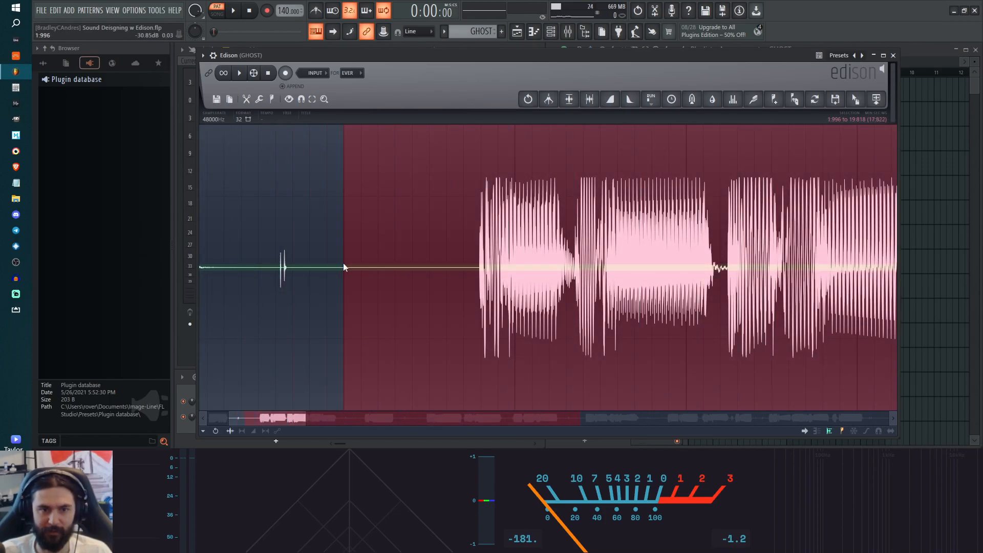
scroll(625, 261, down, 5)
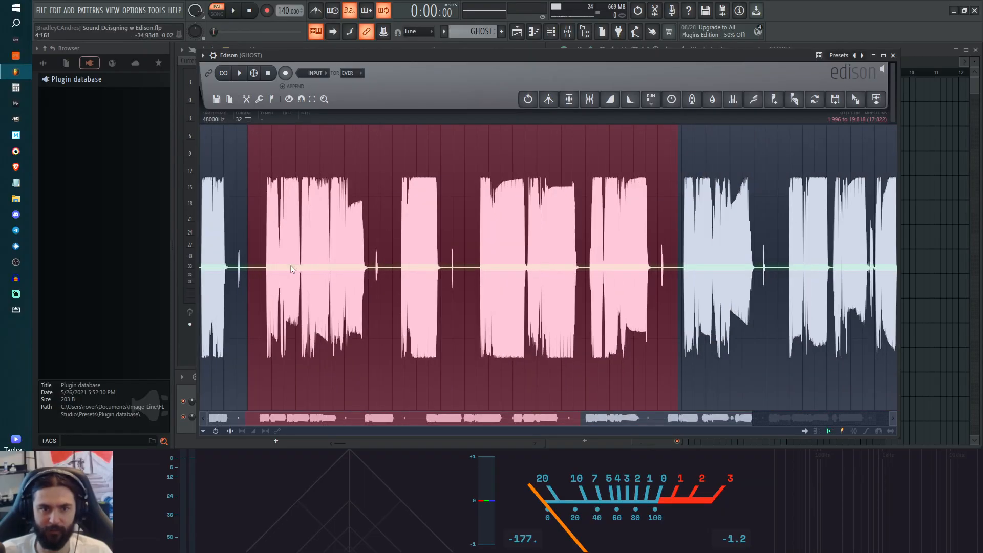
drag(263, 274, 224, 262)
click(224, 251)
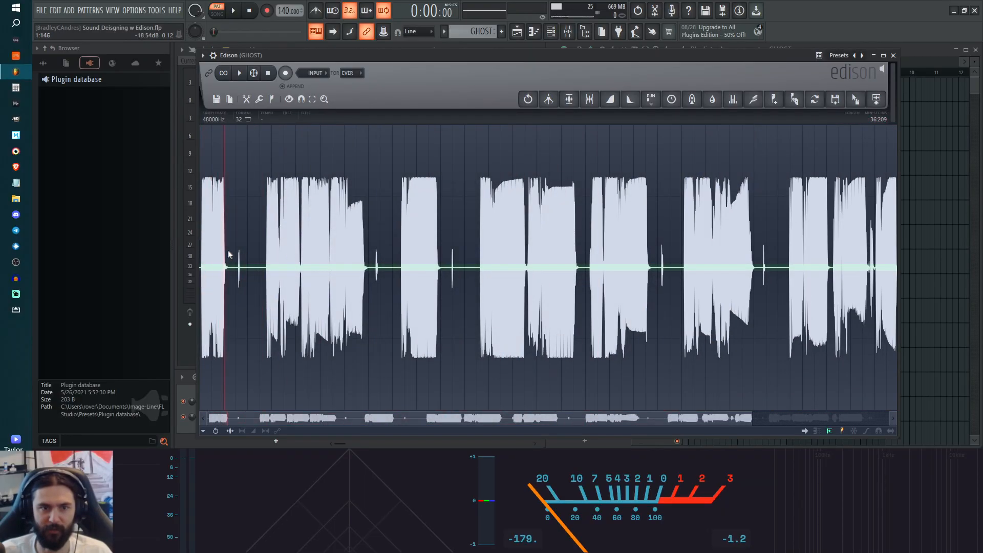
Step: Try selecting the gap around the small click between the first two sounds, adjust its edges, and clear it
click(232, 268)
scroll(231, 267, up, 3)
drag(232, 267, 311, 270)
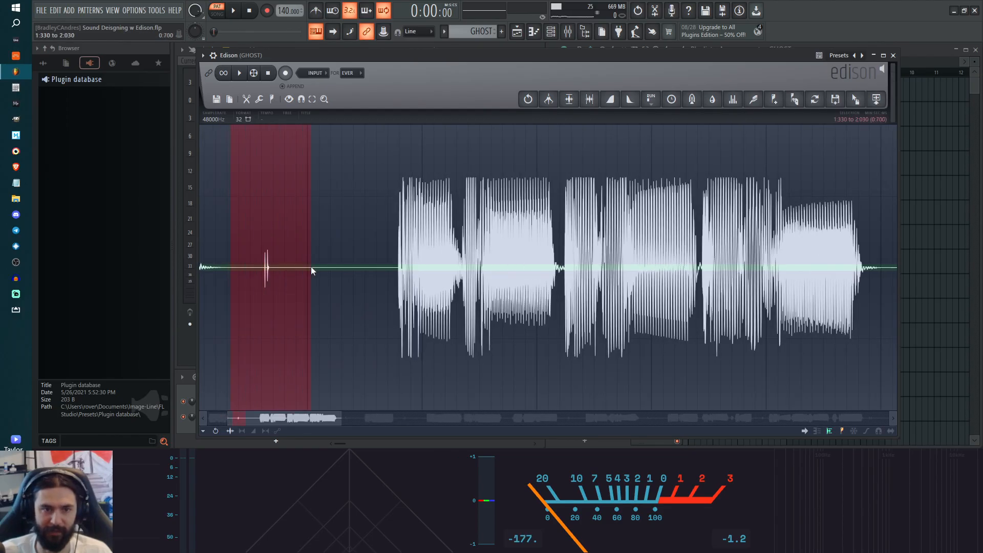
scroll(350, 263, right, 5)
scroll(351, 262, left, 6)
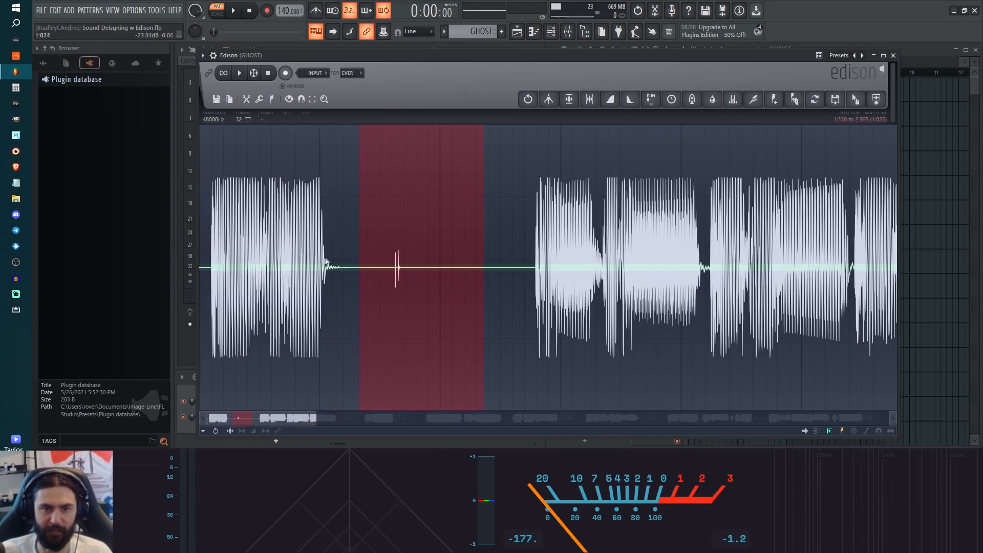
mouse_move(354, 262)
mouse_down()
mouse_move(390, 262)
mouse_move(359, 263)
mouse_up()
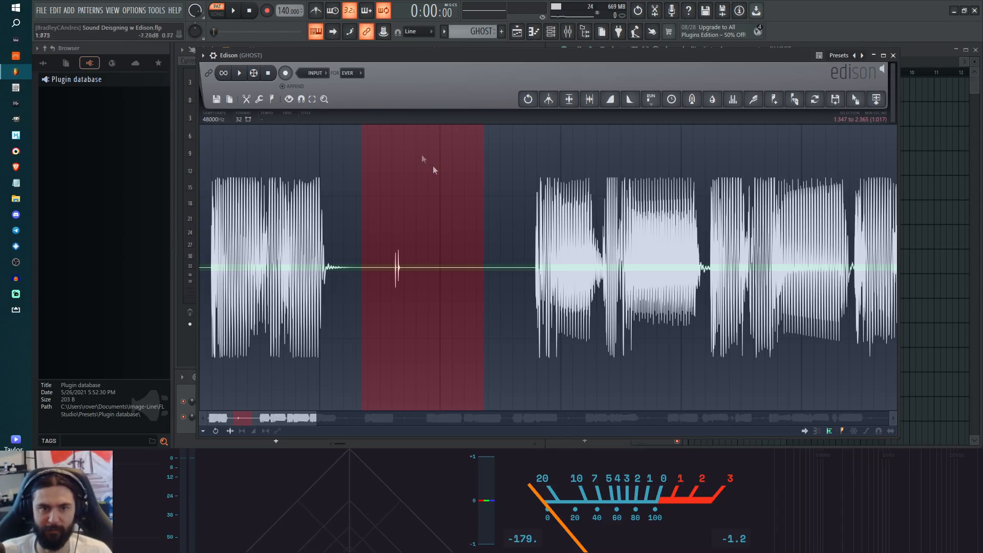
drag(481, 252, 505, 244)
drag(373, 245, 372, 241)
click(367, 241)
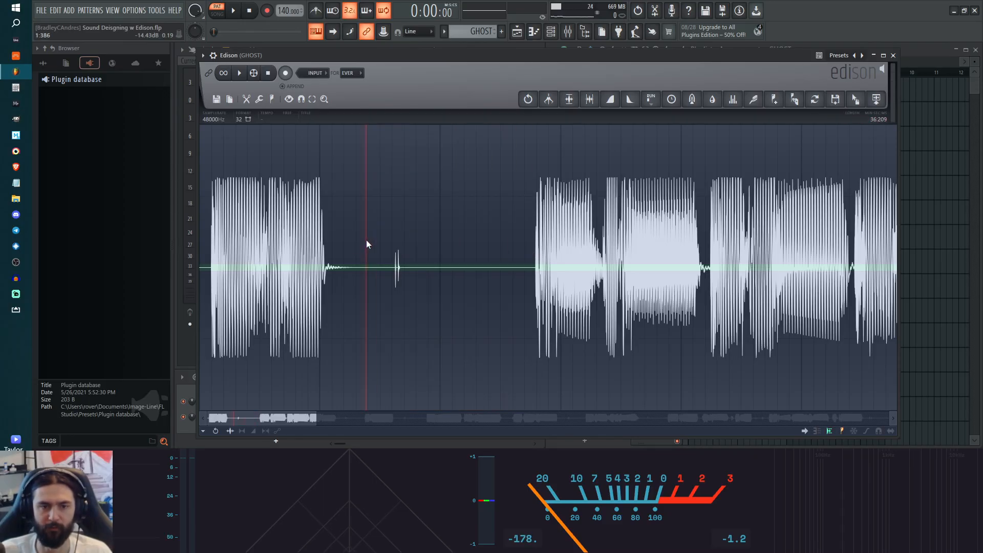
Step: Delete the gap containing the small click between the first two sounds, from about 1:471 to 2:699
click(352, 238)
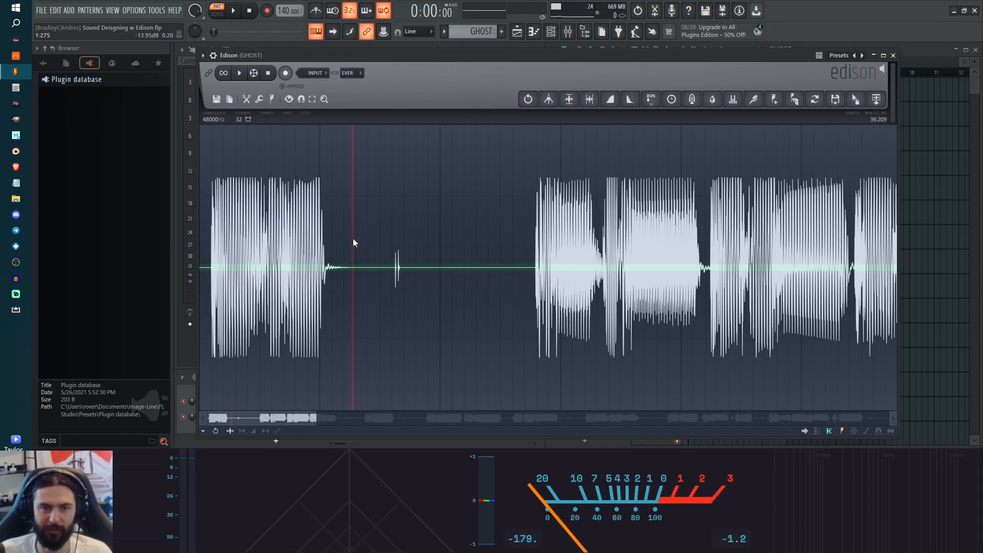
drag(354, 239, 403, 239)
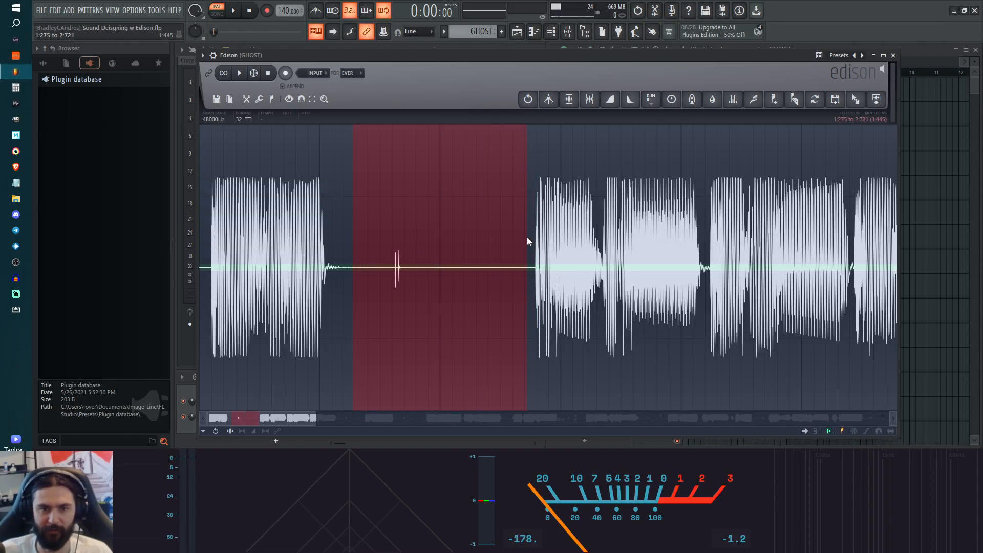
click(374, 233)
drag(509, 235, 523, 234)
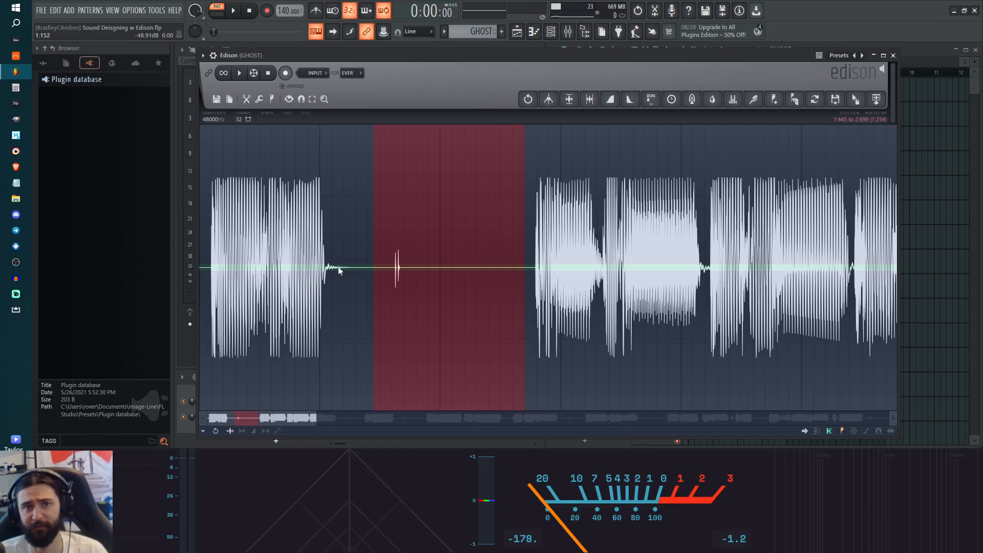
drag(374, 252, 381, 253)
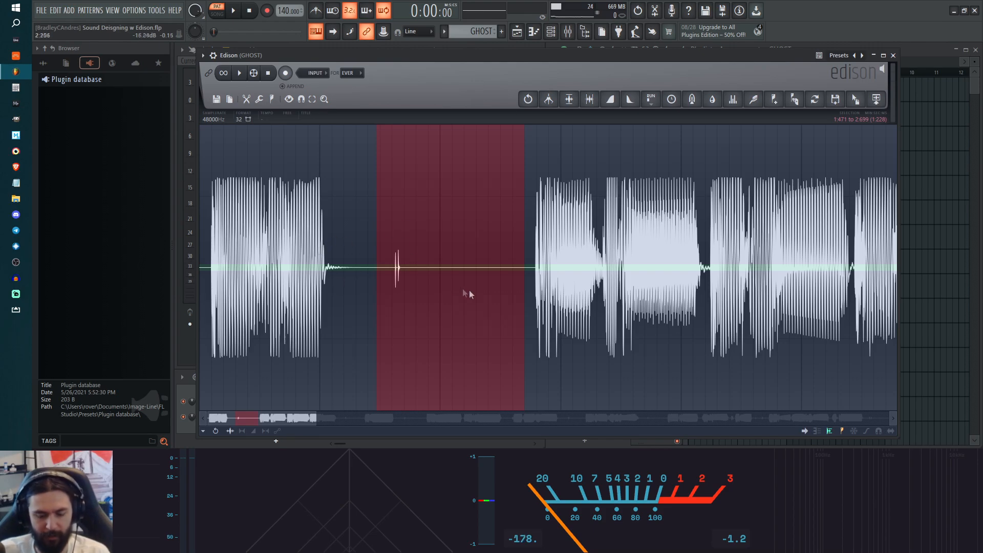
key(Delete)
Step: Examine the trimmed start of the recording and the remaining gaps and clicks between the following sounds
scroll(367, 296, right, 5)
scroll(348, 298, left, 5)
scroll(346, 299, up, 2)
scroll(346, 298, down, 2)
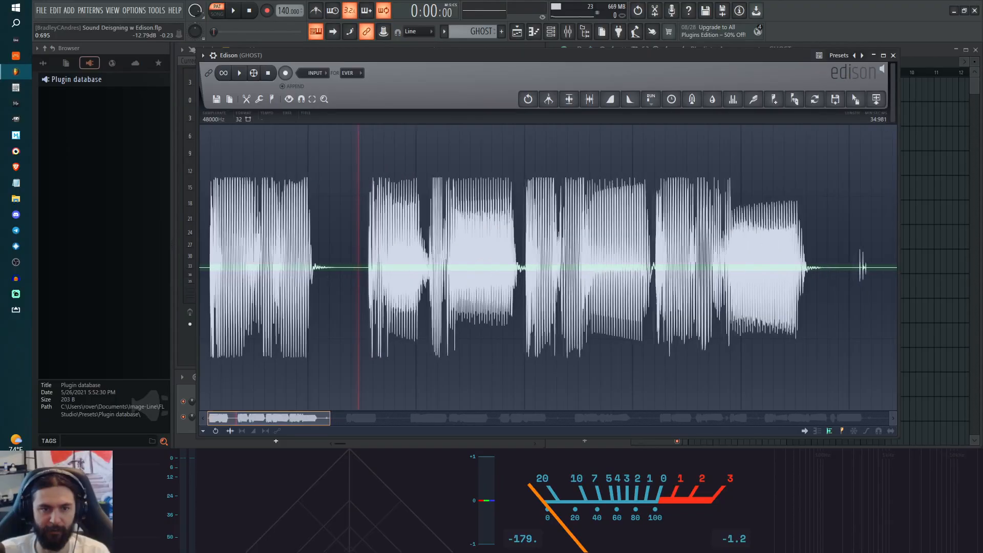
scroll(326, 283, up, 1)
scroll(328, 283, down, 2)
scroll(331, 284, up, 2)
scroll(333, 283, right, 5)
scroll(331, 277, down, 4)
scroll(311, 223, up, 2)
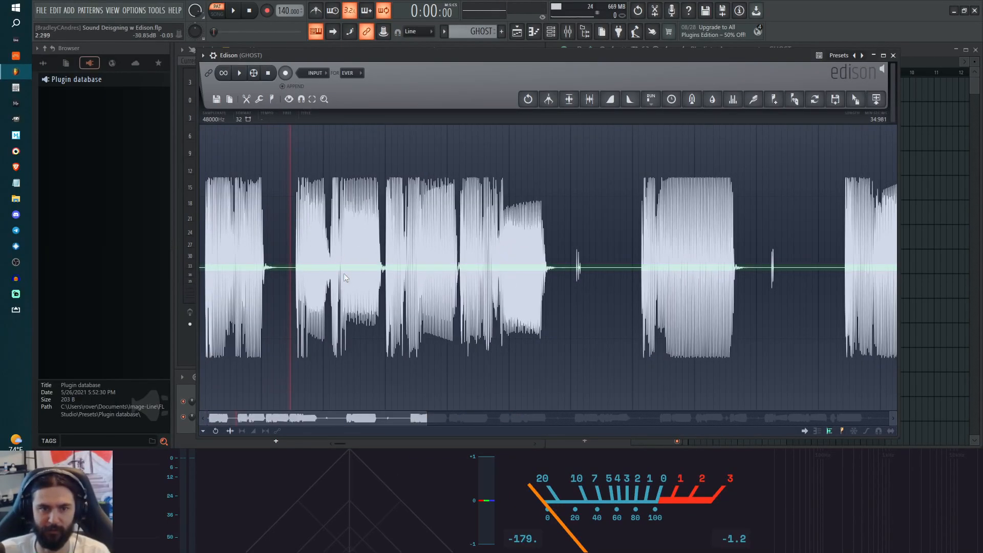
scroll(408, 289, up, 2)
scroll(409, 288, right, 5)
scroll(548, 267, left, 6)
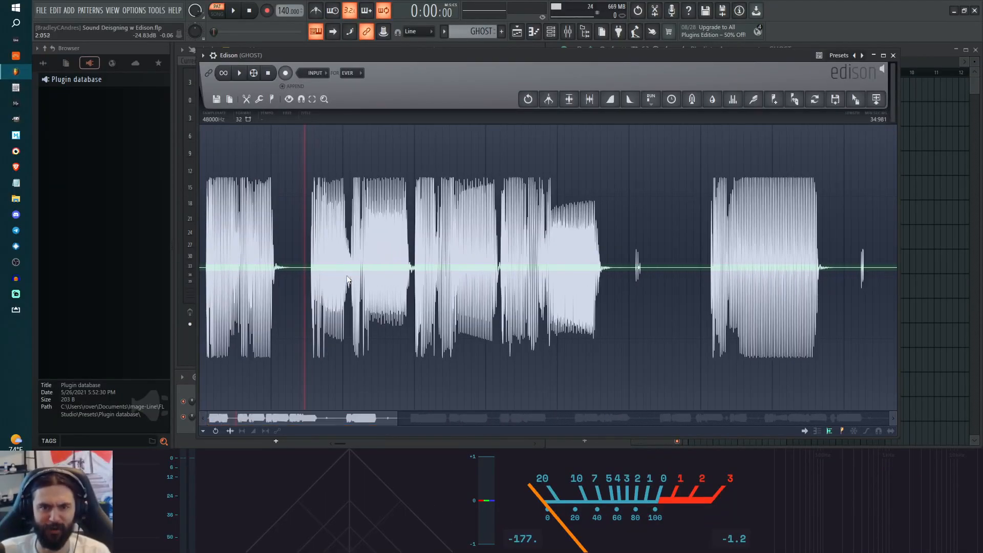
Step: Delete the click-filled gaps before and after the lone sixth sound, from 6:002 to 7:008 and from 8:033 to 9:247
scroll(548, 267, right, 4)
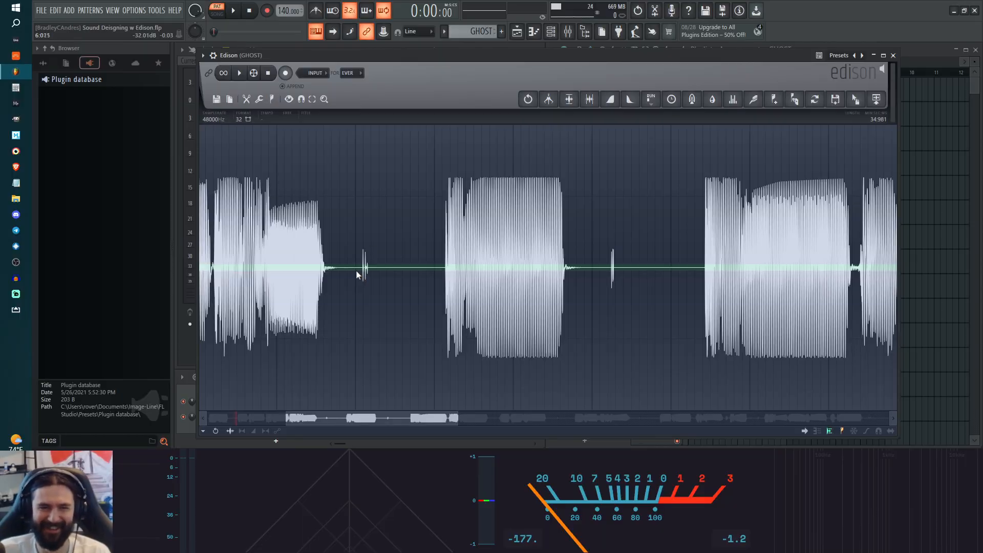
drag(356, 275, 436, 286)
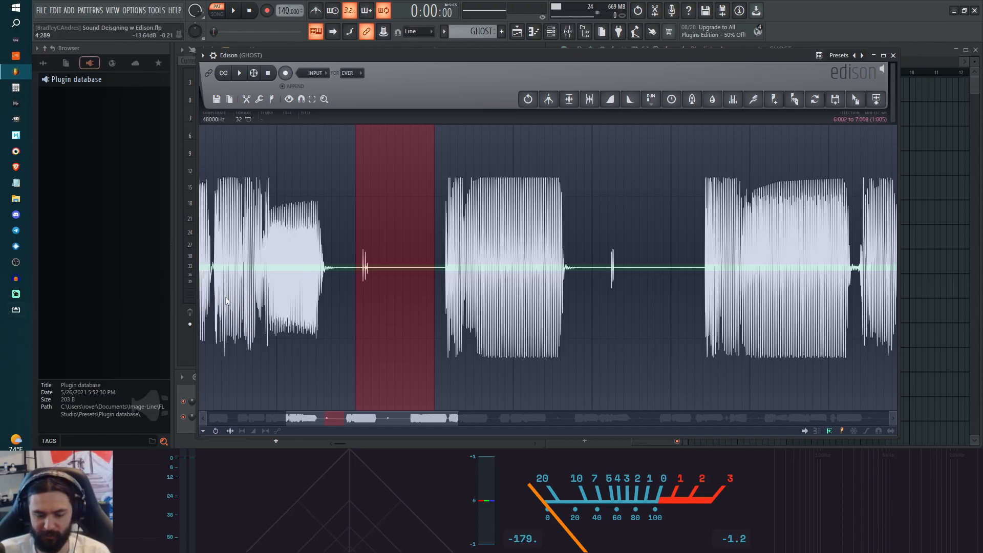
key(Delete)
drag(515, 278, 611, 271)
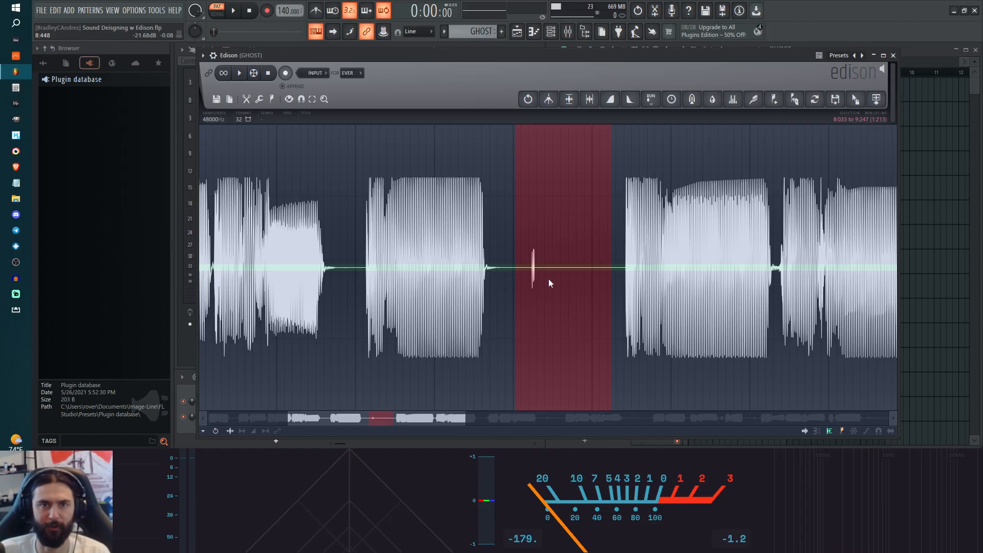
key(Delete)
Step: Delete the remaining silent gaps and small clicks between the sounds through the middle of the recording
drag(559, 305, 129, 307)
drag(697, 302, 574, 275)
key(Delete)
scroll(567, 322, down, 5)
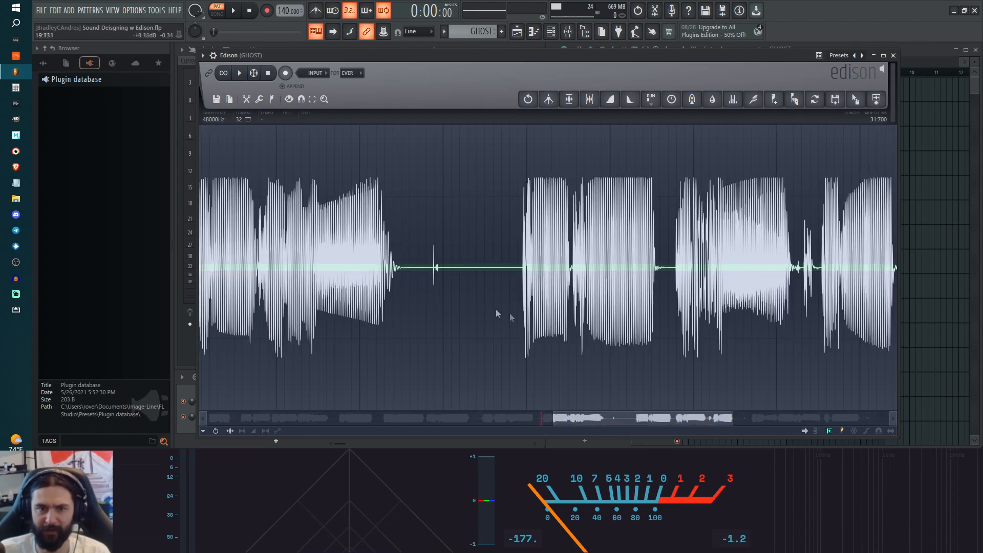
drag(421, 283, 538, 280)
key(Delete)
scroll(563, 297, down, 4)
key(Delete)
Step: Delete the clicks and silence at the end of the recording, from 28:995 to 30:093
scroll(564, 305, down, 4)
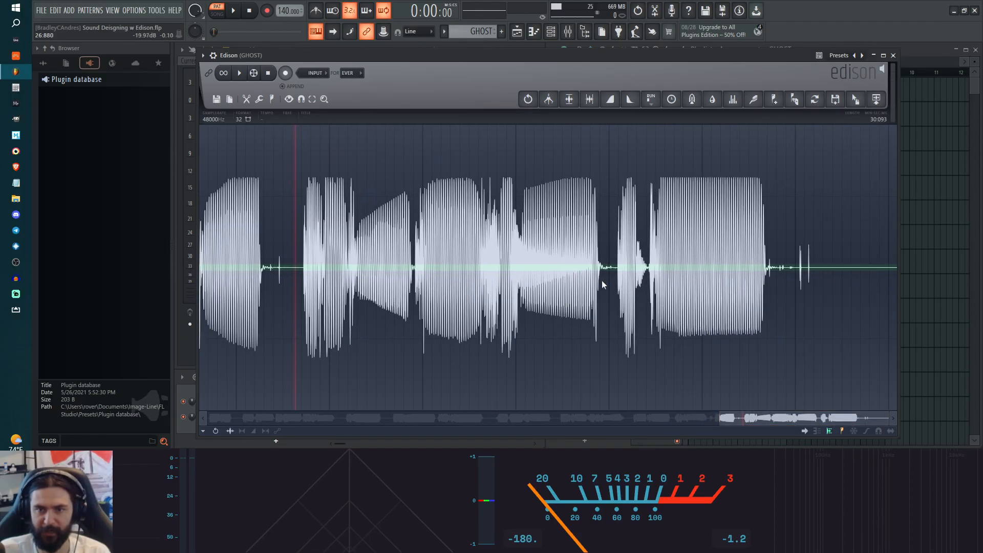
drag(795, 296, 903, 295)
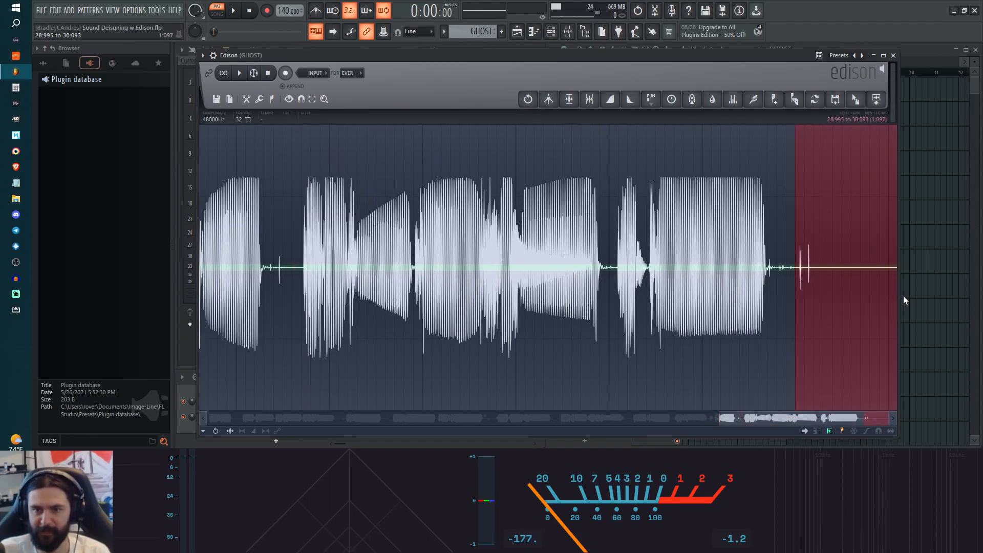
key(Delete)
scroll(225, 327, up, 1)
scroll(225, 328, down, 1)
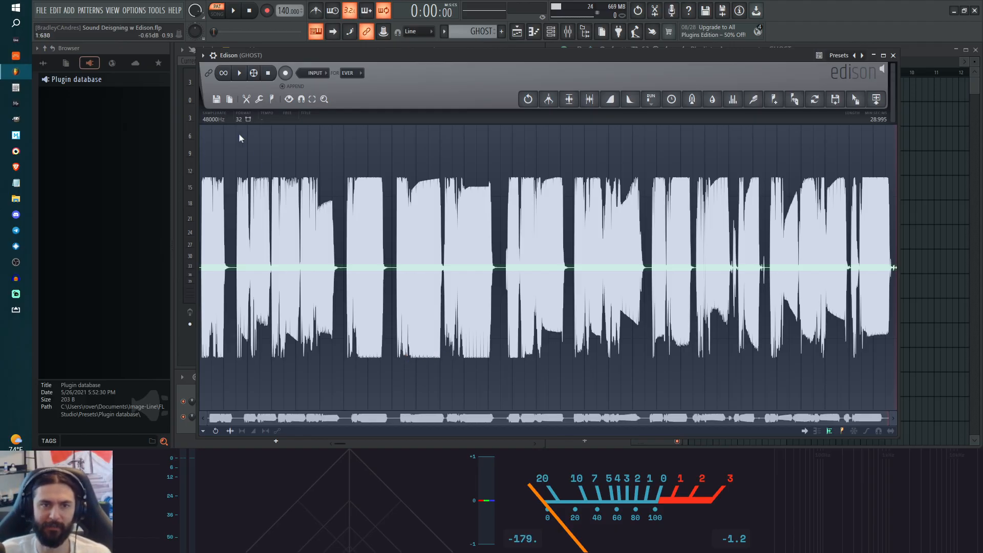
Step: Look over Edison's options for saving the sample, including as a 24-bit WAV file
click(220, 99)
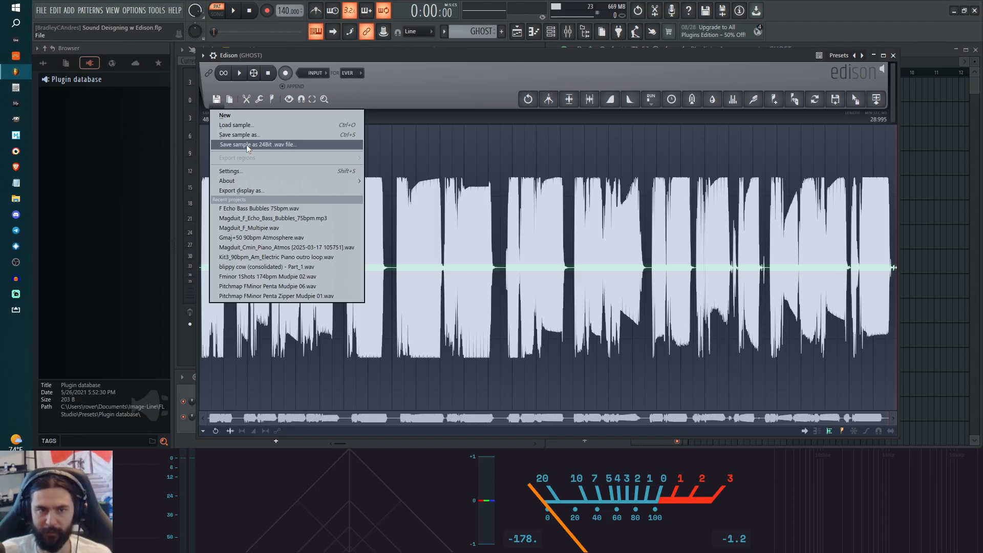
click(410, 84)
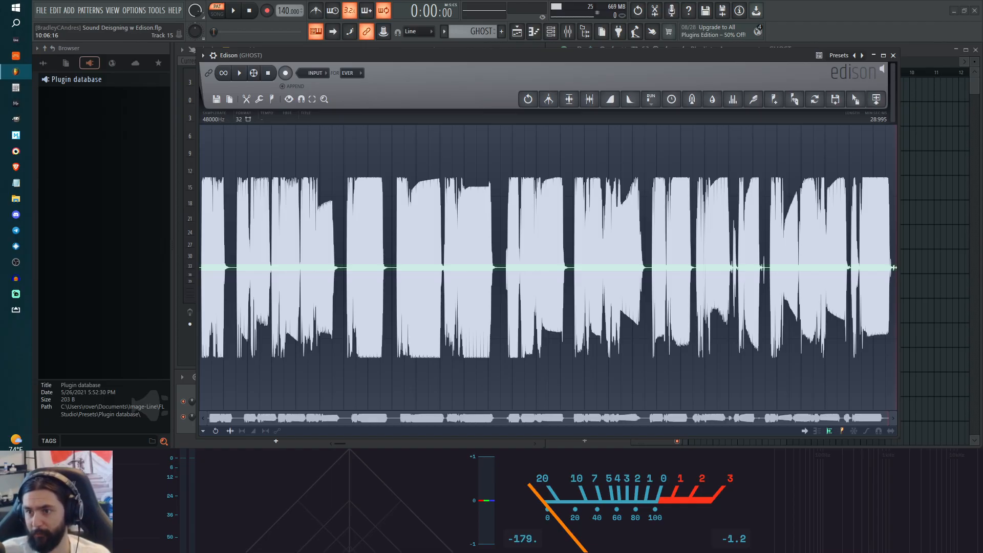
Step: In File Explorer, open Original Sample Packs > Psycochlea Sound Vault > PSV 006 (2025) > Mudpies > Vol2 and place the window beside Edison
drag(982, 86, 510, 83)
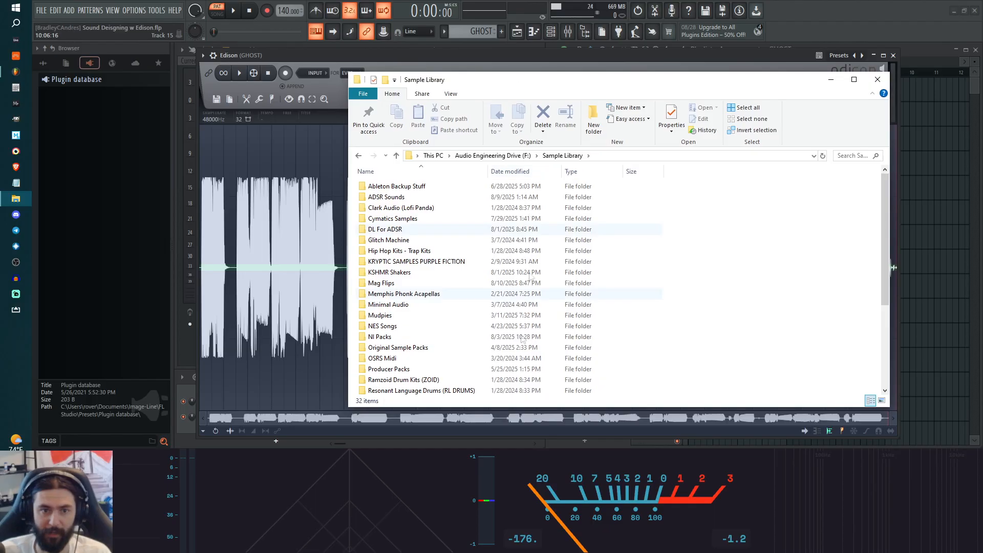
double_click(450, 352)
double_click(409, 262)
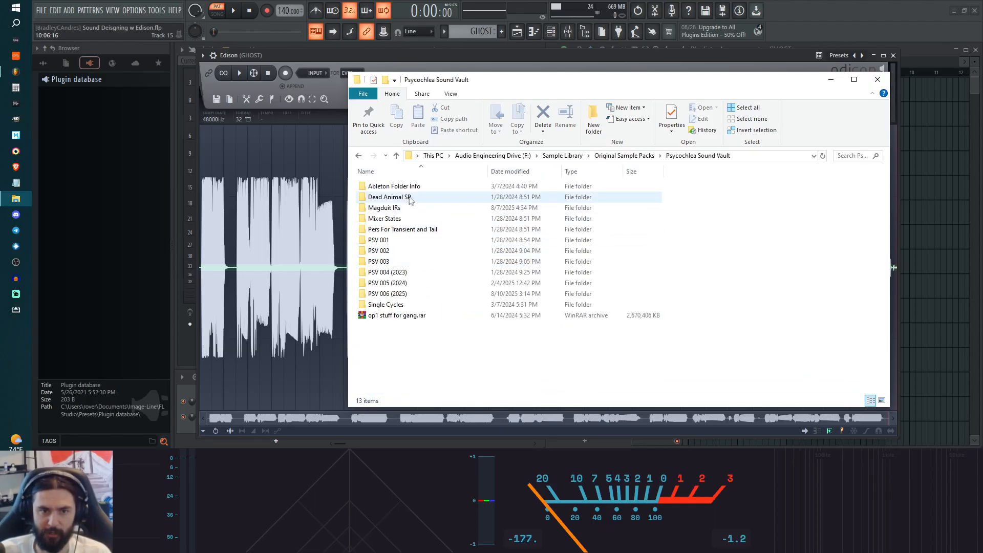
double_click(413, 299)
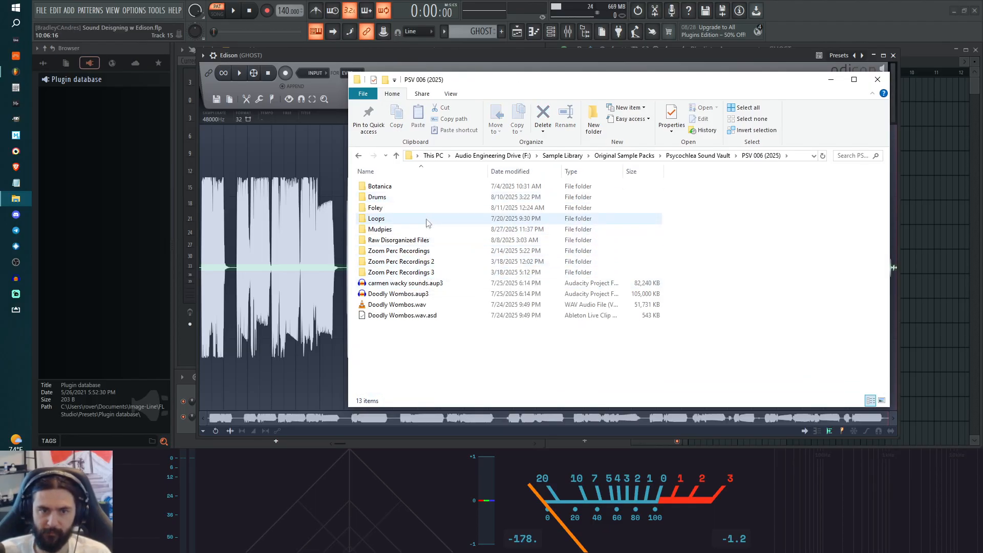
double_click(389, 229)
scroll(410, 307, down, 10)
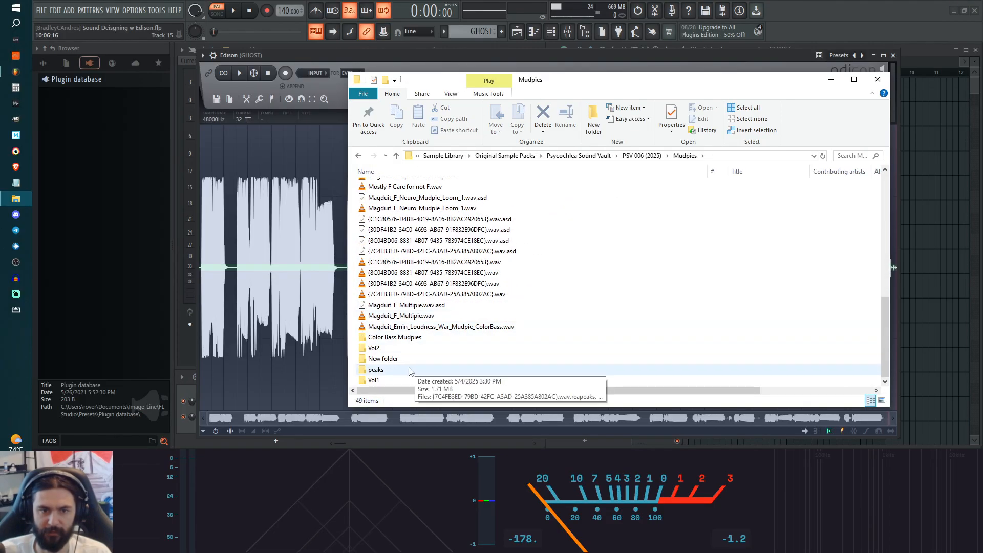
double_click(404, 348)
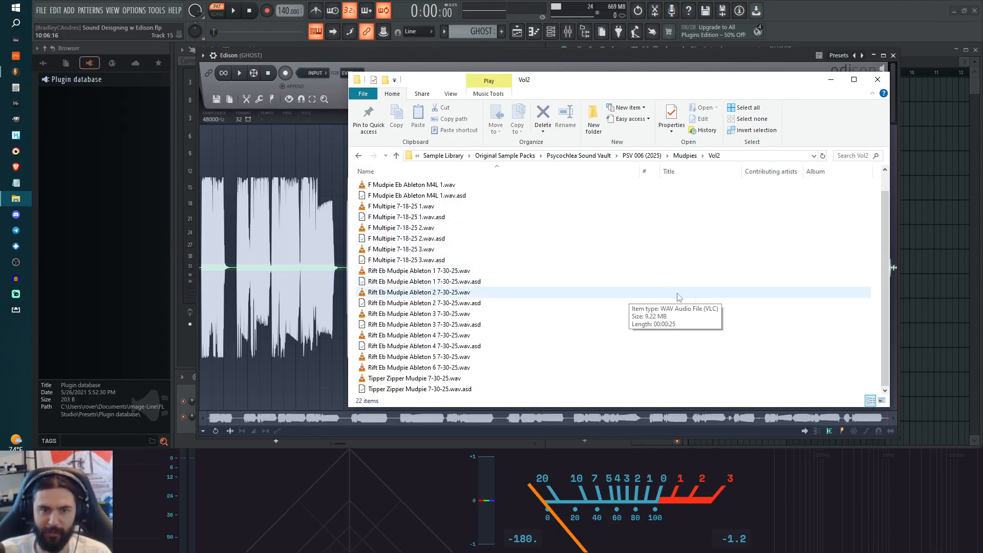
drag(586, 81, 820, 66)
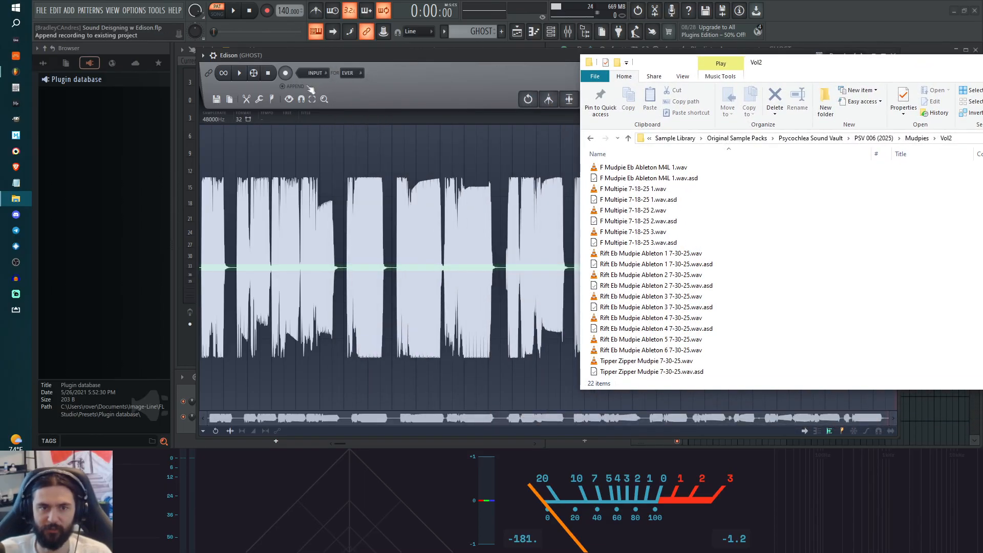
drag(661, 65, 982, 82)
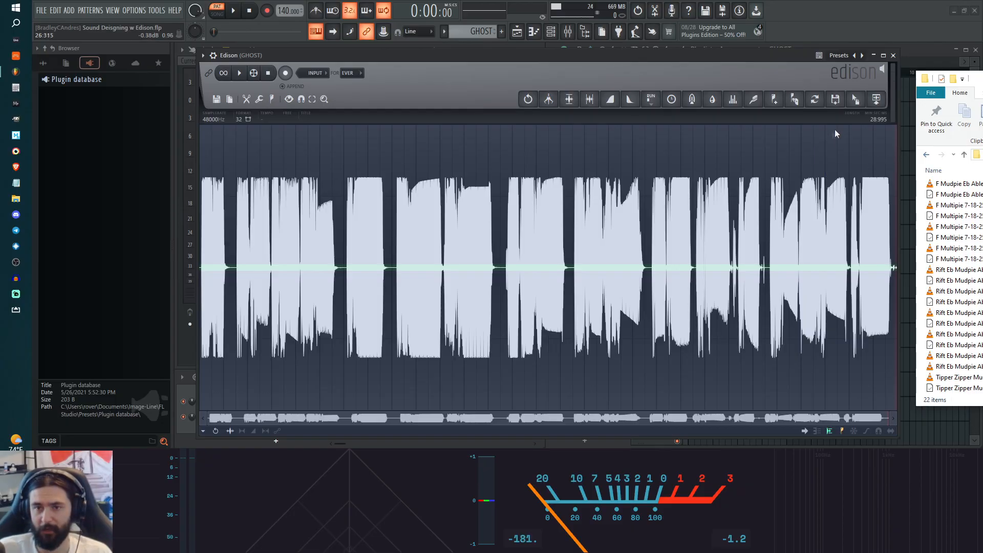
Step: Try selecting only the part of the recording from 8:083 to 28:995, and clear that selection
drag(853, 98, 854, 96)
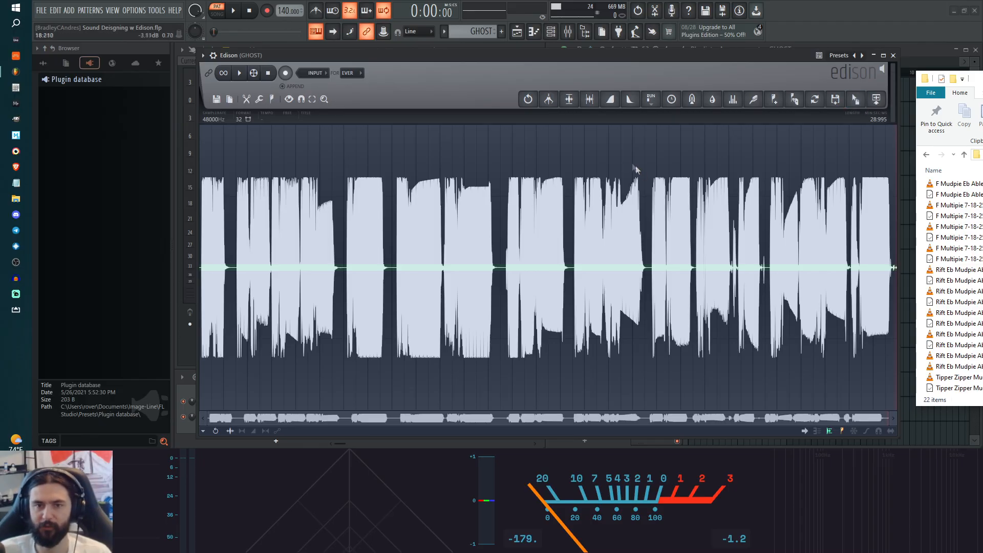
click(613, 153)
double_click(614, 153)
drag(613, 153, 393, 229)
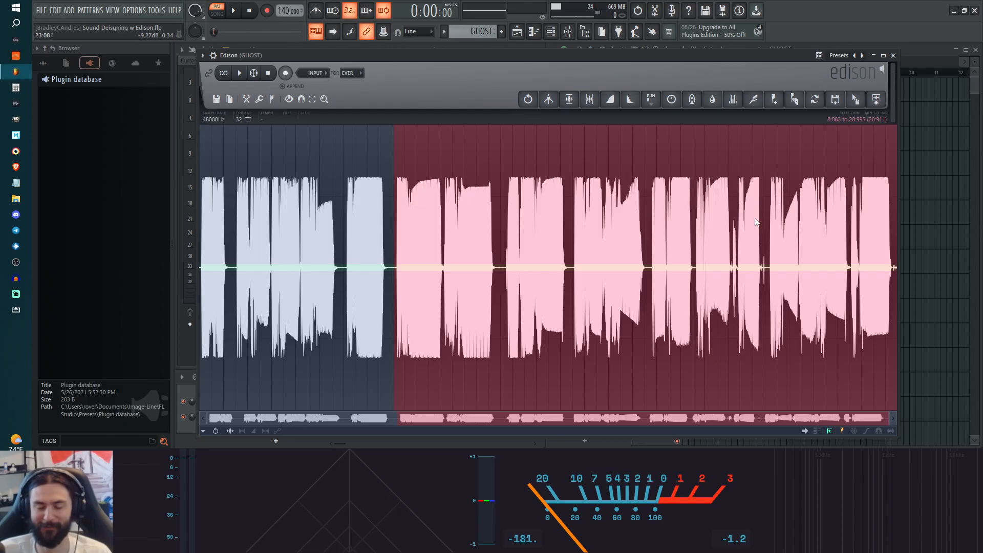
click(554, 156)
Step: Select the entire recording in Edison and export it as a WAV file into the Vol2 folder
key(ctrl+a)
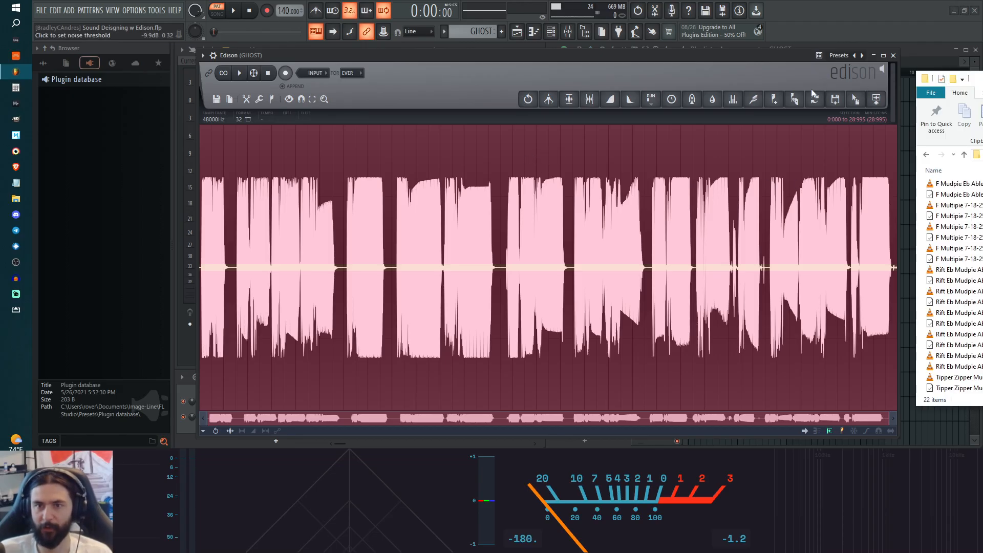
drag(856, 99, 921, 128)
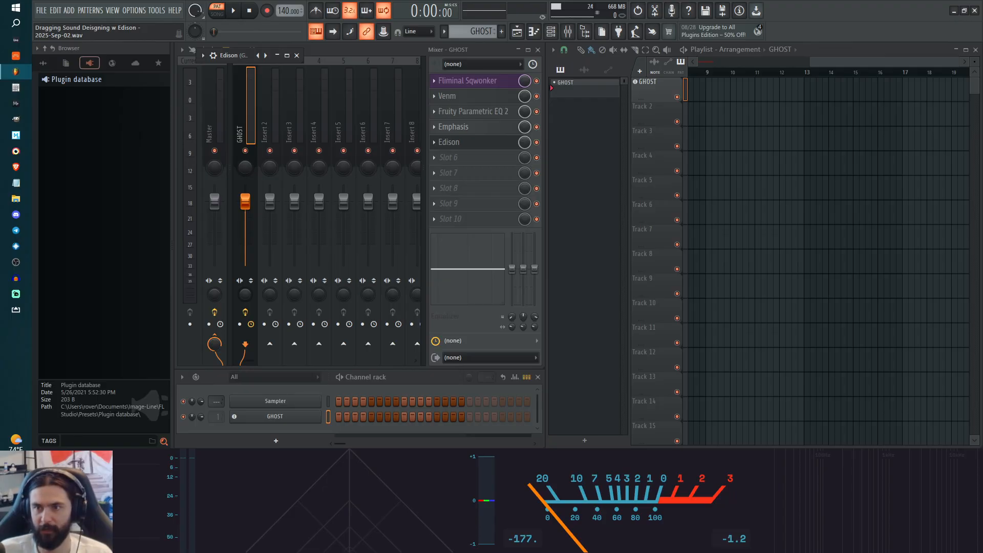
drag(977, 256, 979, 287)
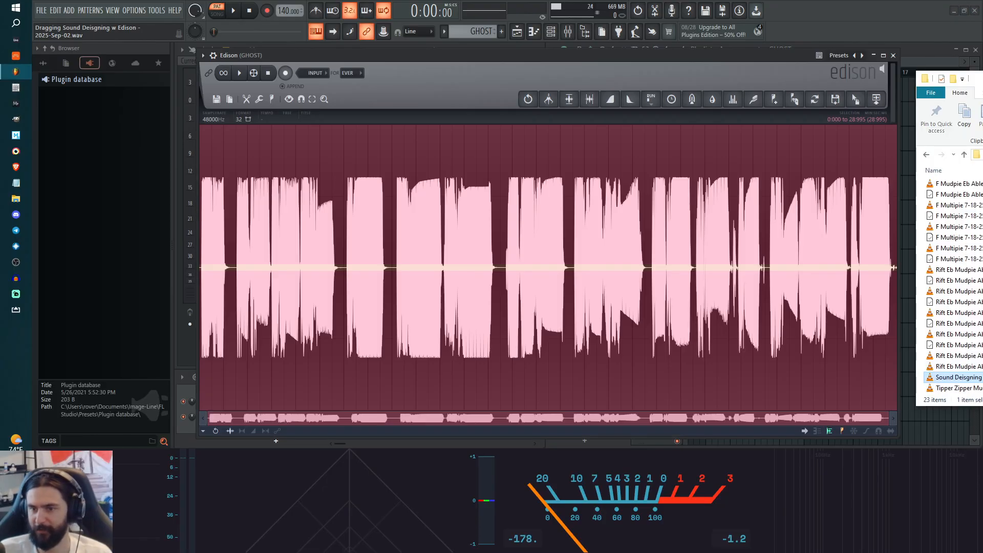
Step: Rename the exported file in the Vol2 folder to "F Mudpie Ghost FL2025 - 2025-Sep-02.wav"
drag(979, 80, 584, 91)
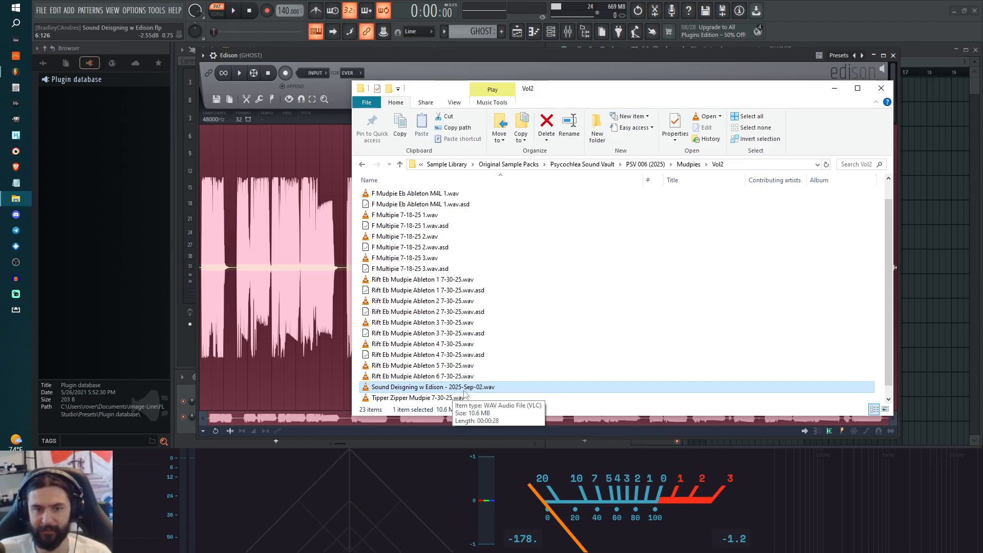
click(444, 387)
click(444, 387)
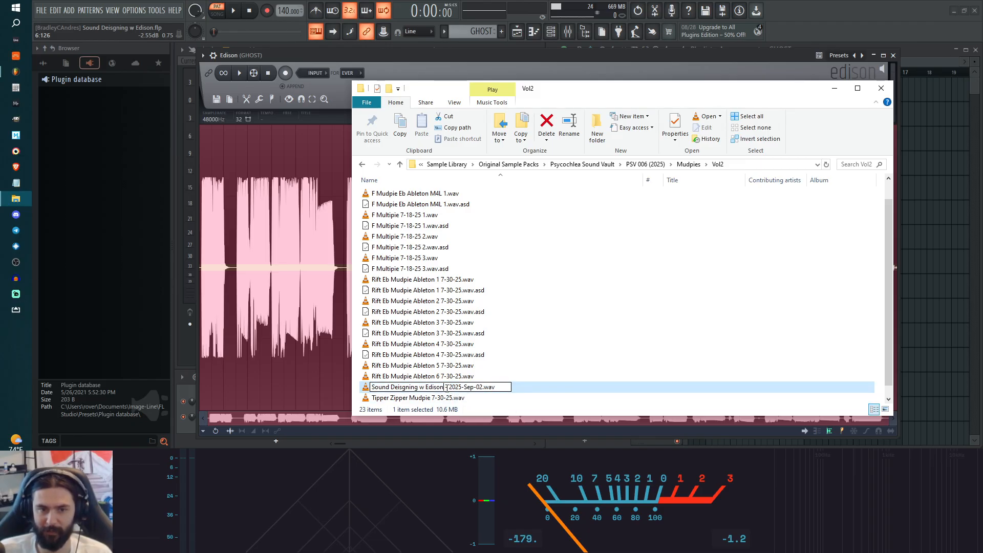
drag(444, 387, 361, 387)
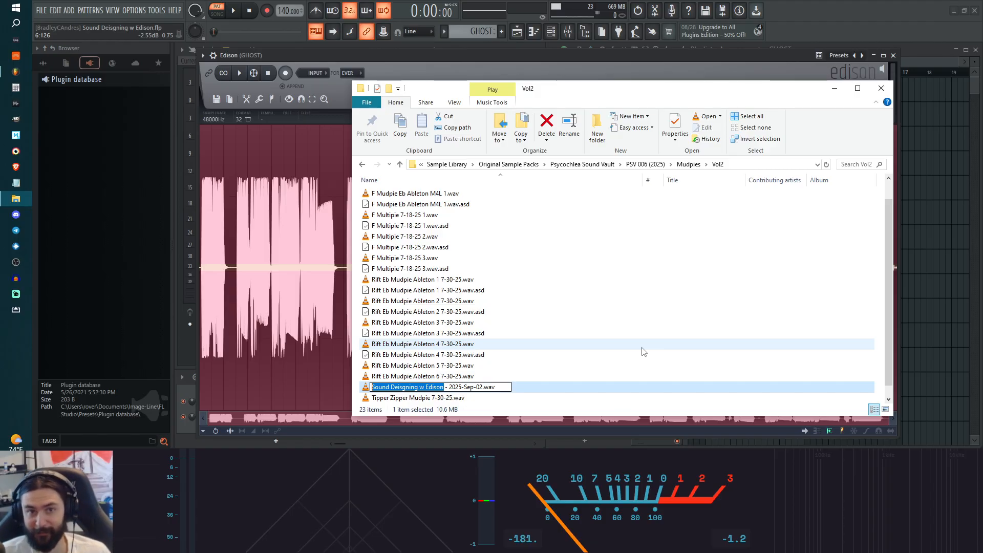
key(BackSpace)
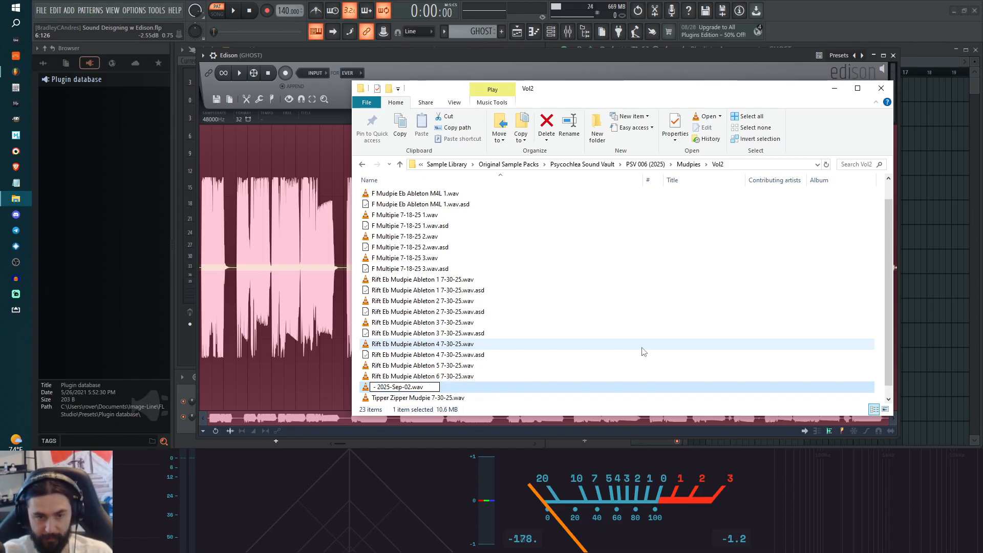
text(F M)
text(udpie Ghos)
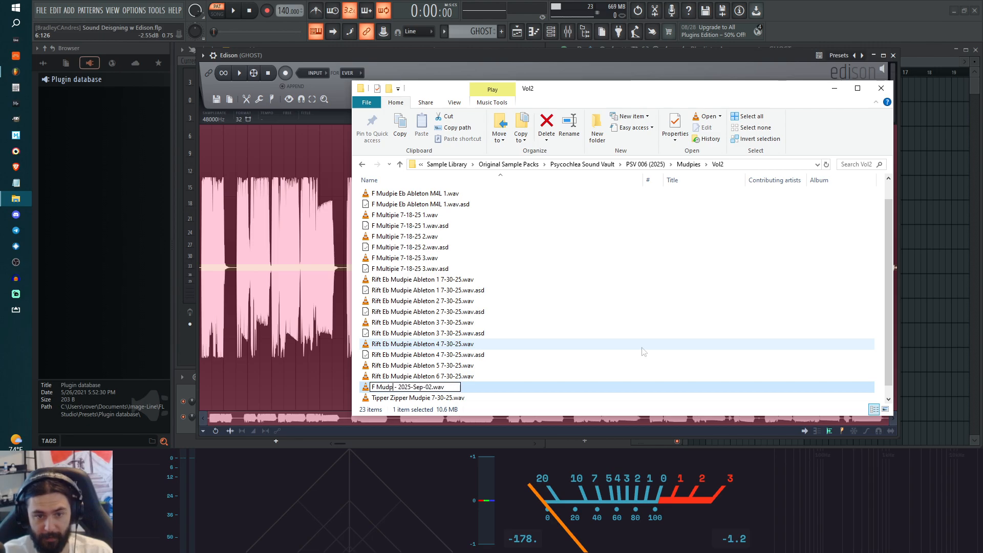
text(t FL )
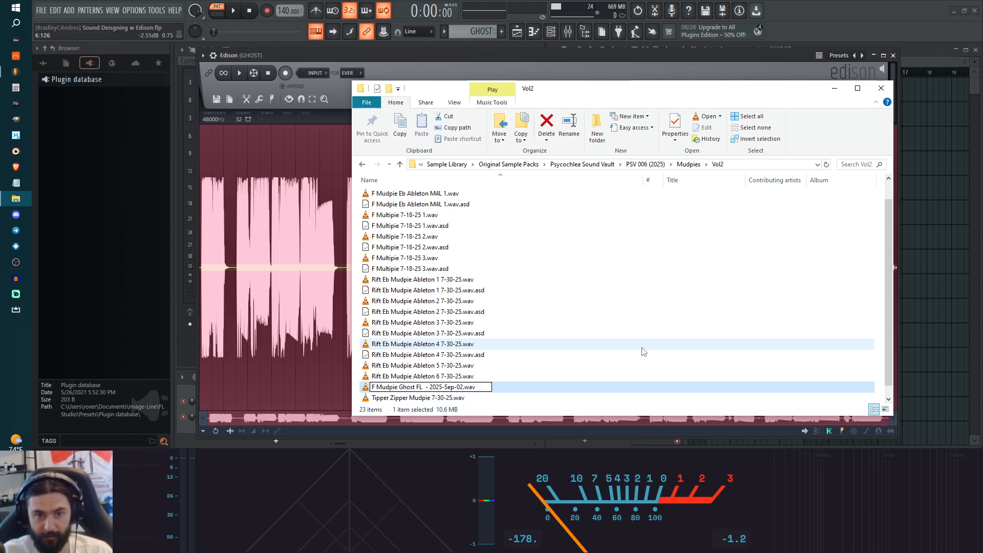
text(2025)
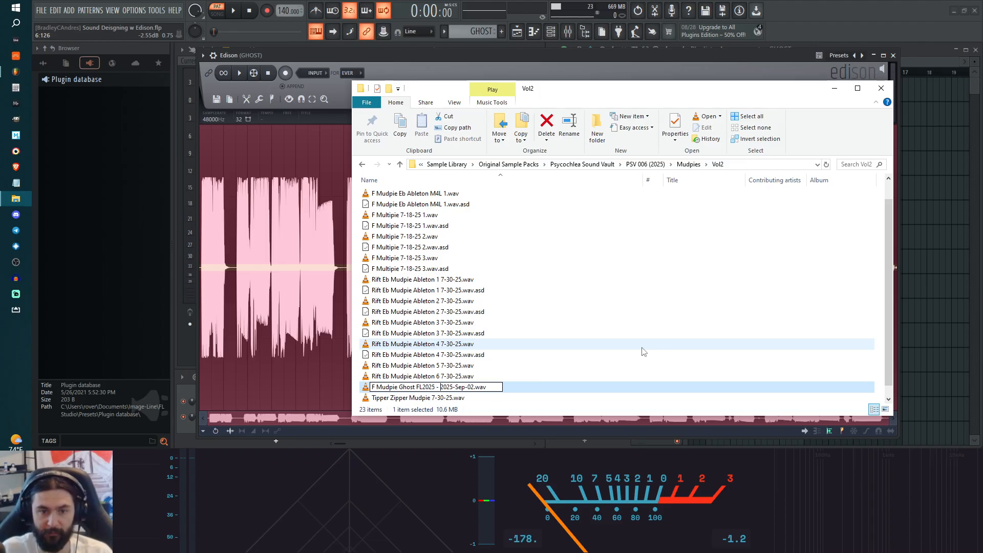
key(Right)
key(Right)
key(Right)
key(Right)
key(Right)
key(Right)
key(Right)
key(Right)
key(Right)
key(Right)
key(Right)
key(Right)
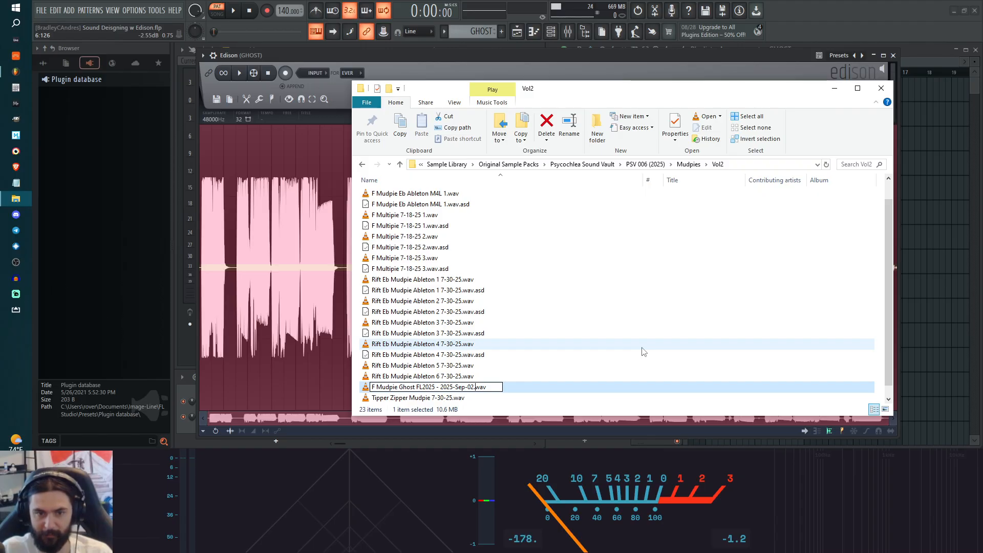
key(Return)
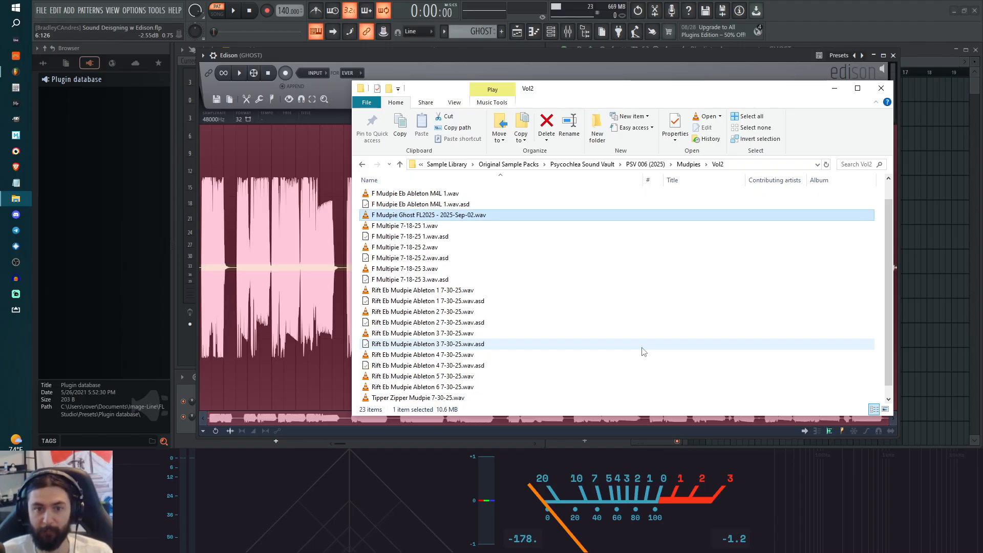
Step: Move the Vol2 folder window out of the way and close the Edison window to reveal the mixer
drag(553, 100, 533, 82)
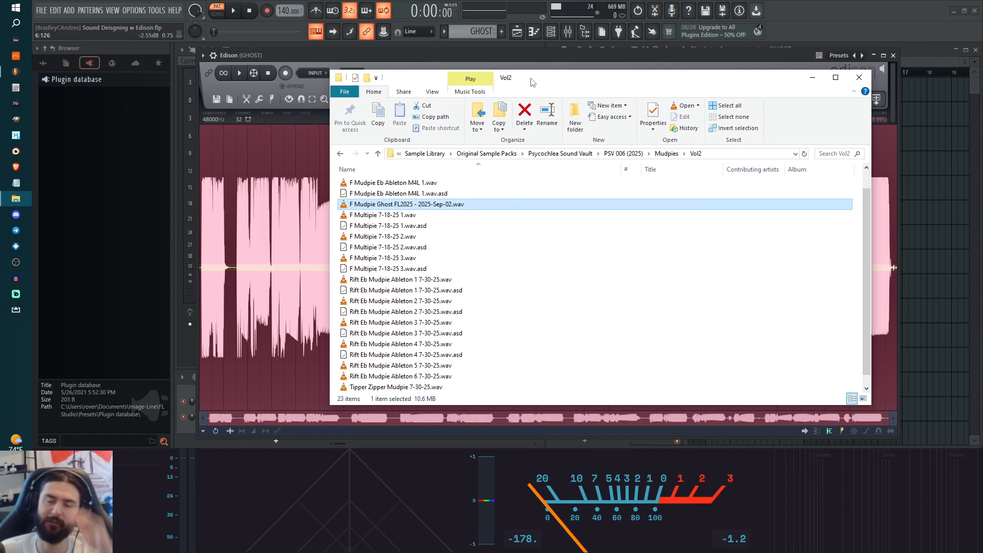
drag(533, 82, 982, 87)
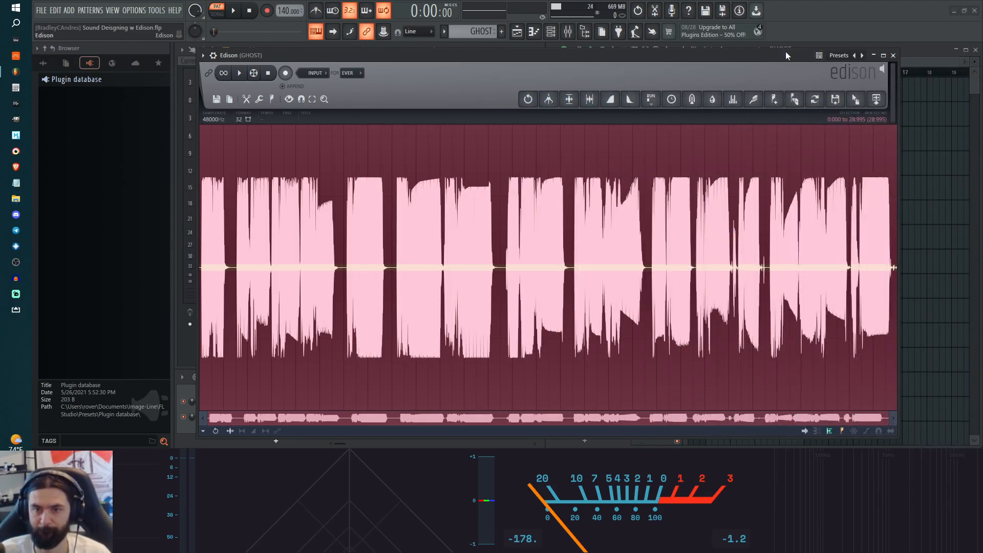
drag(648, 189, 369, 176)
drag(302, 181, 200, 163)
drag(644, 172, 205, 184)
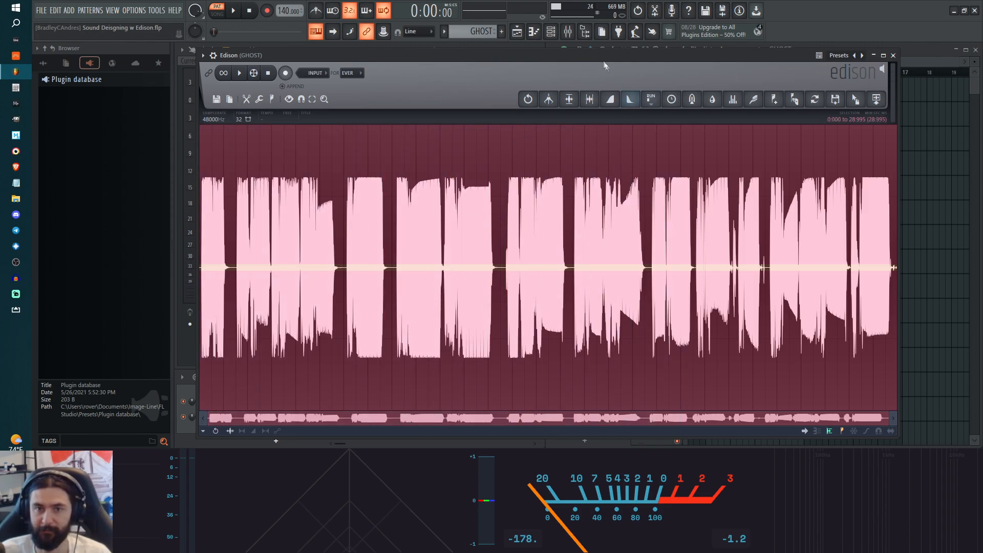
drag(568, 54, 665, 63)
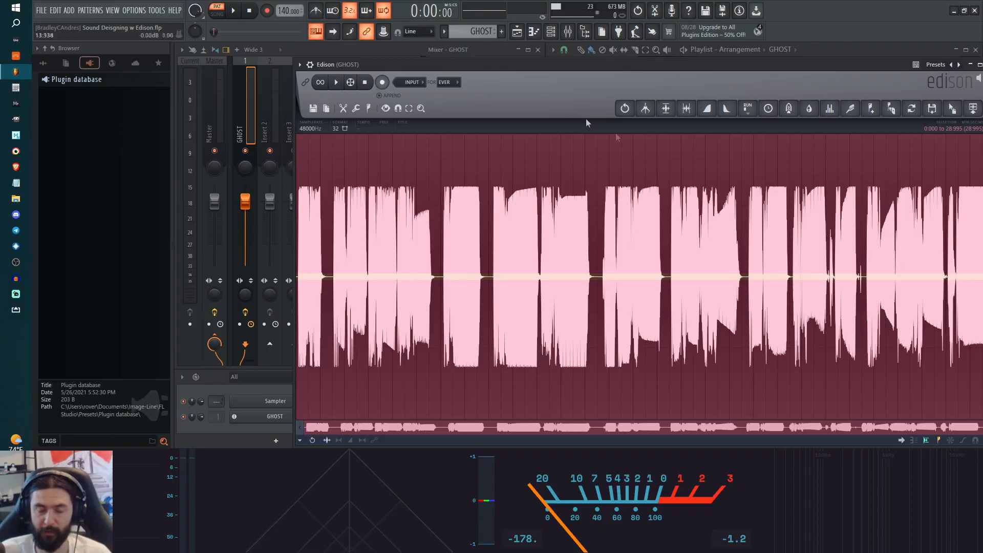
drag(569, 64, 491, 49)
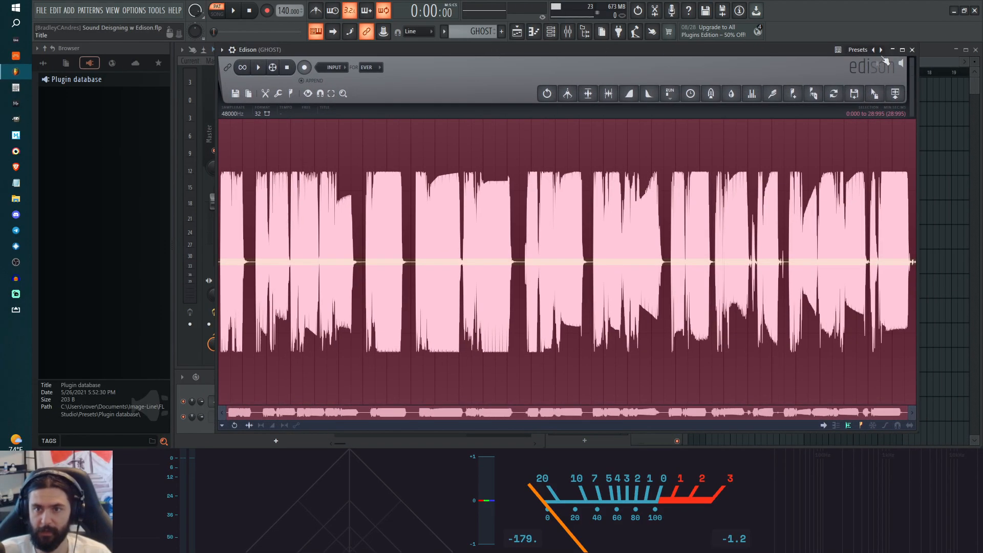
click(913, 49)
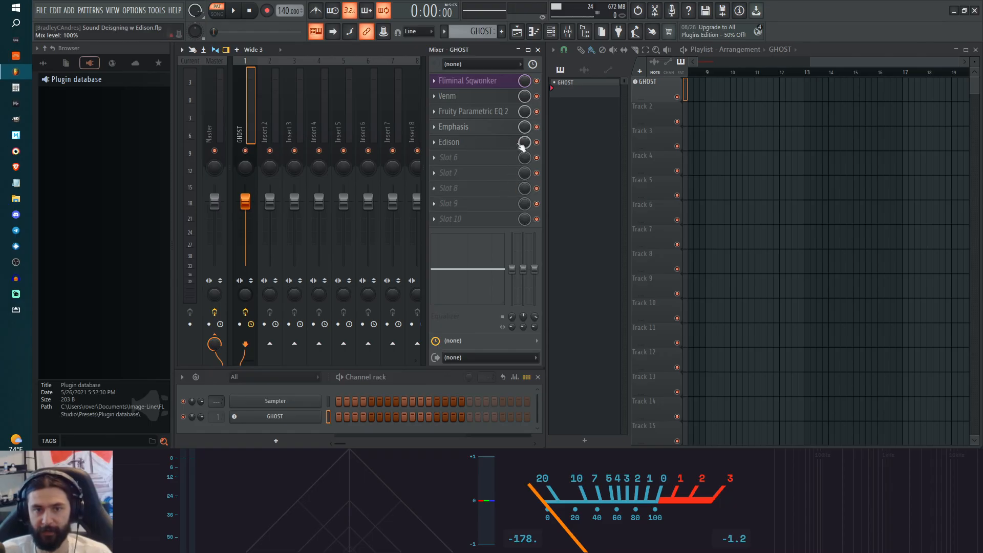
Step: Bring the Vol2 folder window back to check the renamed Ghost recording, and move it off the workspace
drag(982, 99, 429, 70)
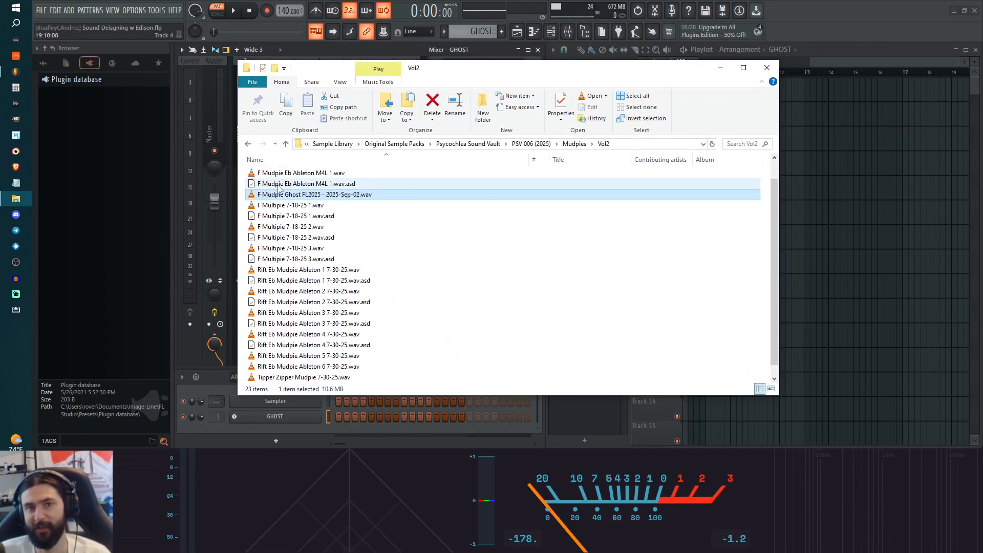
drag(484, 71, 982, 61)
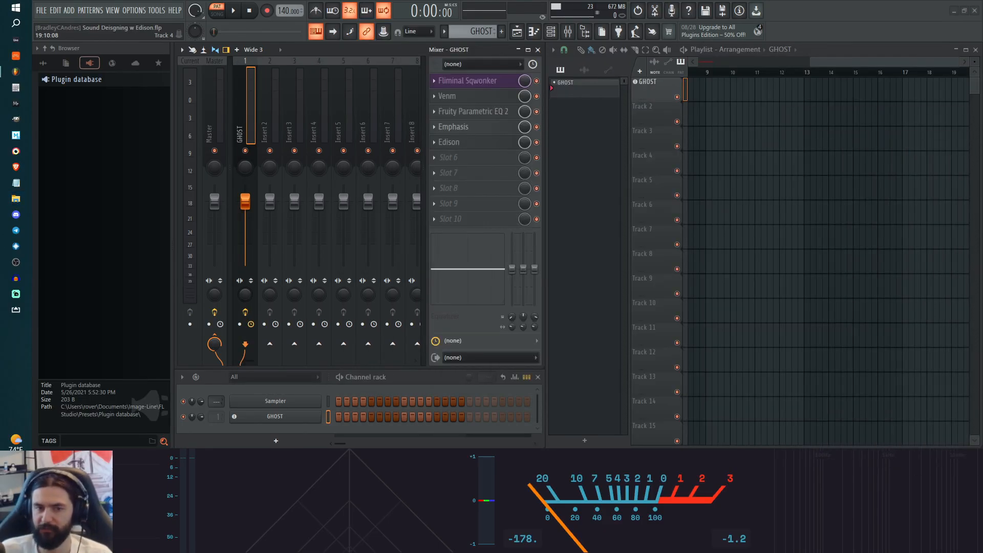